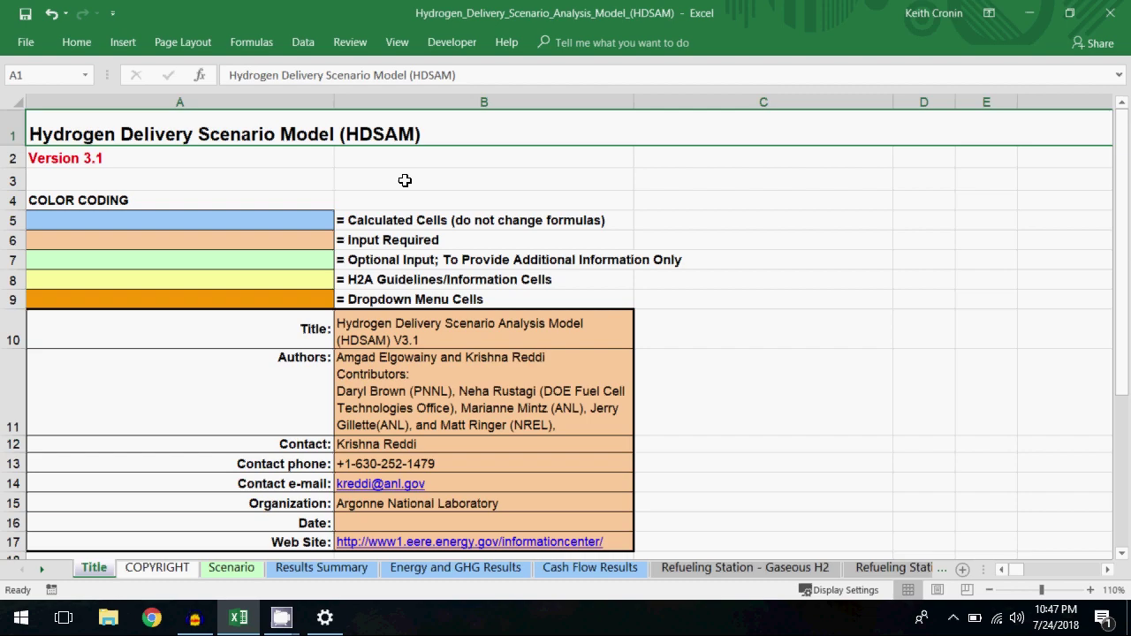
Step: Review the color coding legend on the Title sheet, from calculated cells through dropdown menu cells
{"action": "left_click", "coordinate": [223, 198]}
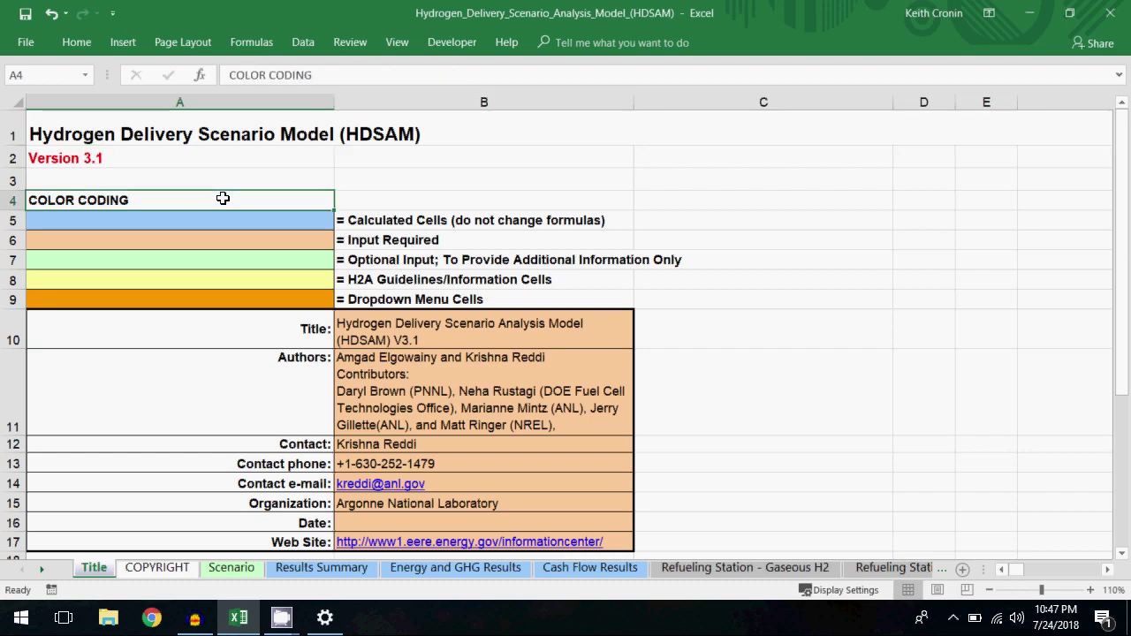
{"action": "left_click", "coordinate": [223, 219]}
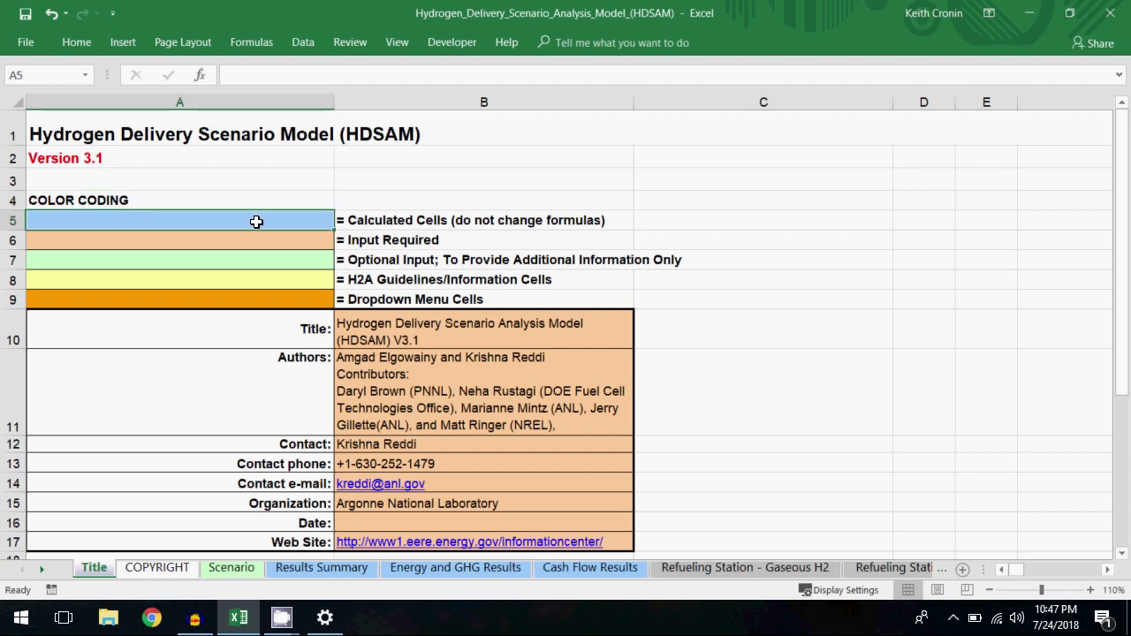
{"action": "left_click", "coordinate": [255, 238]}
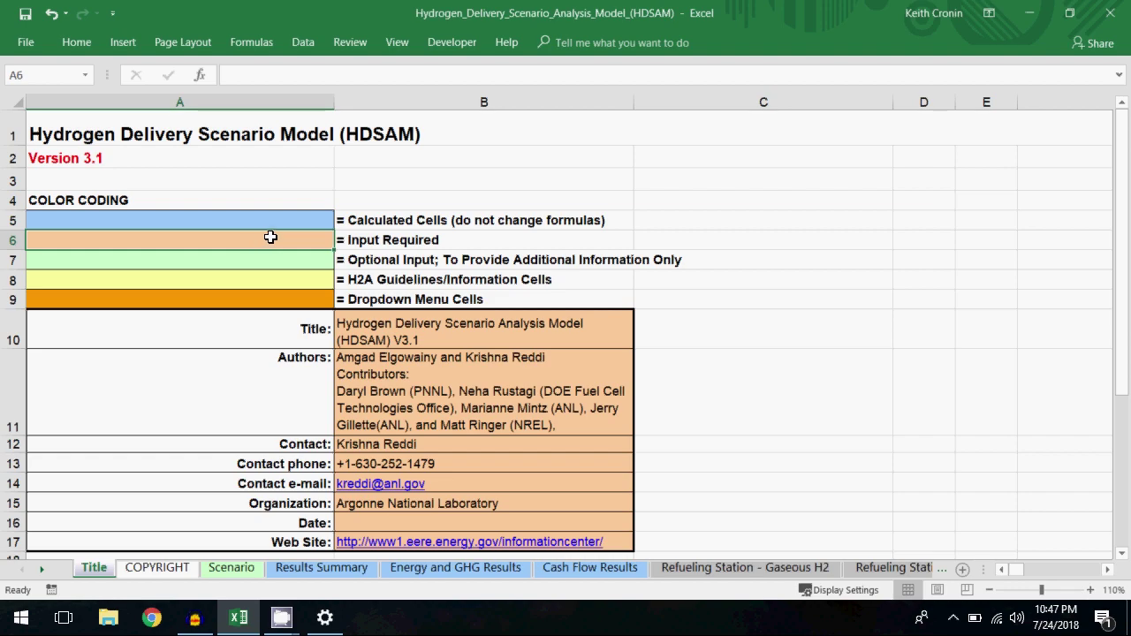
{"action": "left_click_drag", "start_coordinate": [303, 256], "coordinate": [356, 299]}
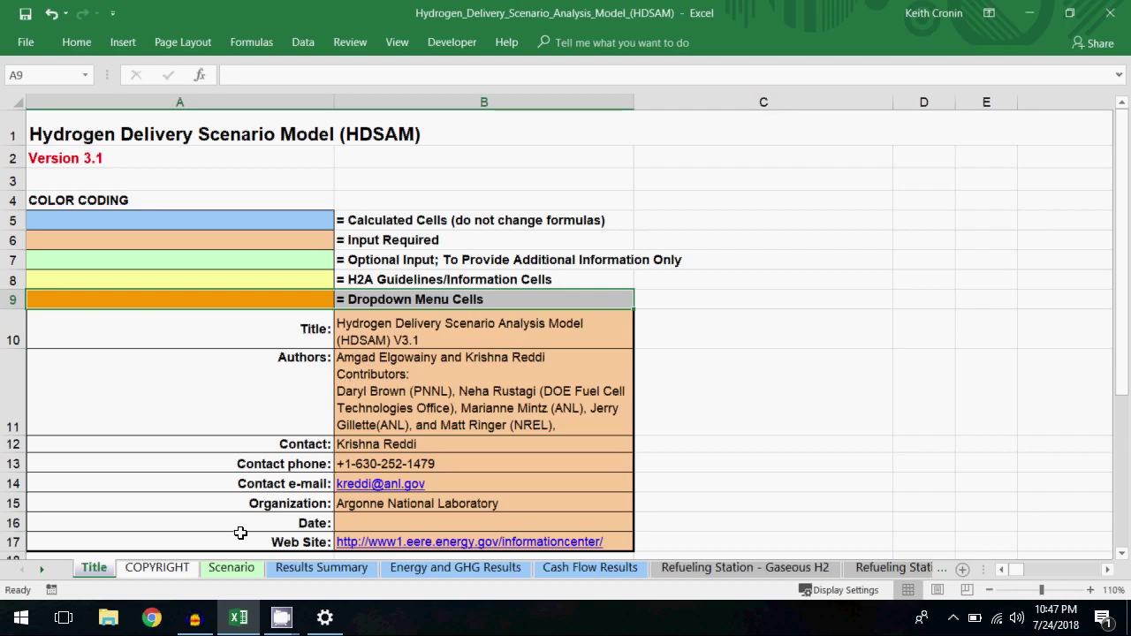
Step: Look through the Scenario, Results Summary, Energy and GHG Results and Cash Flow Results sheets, and browse the remaining sheets up to H2 Pipeline
{"action": "left_click", "coordinate": [232, 568]}
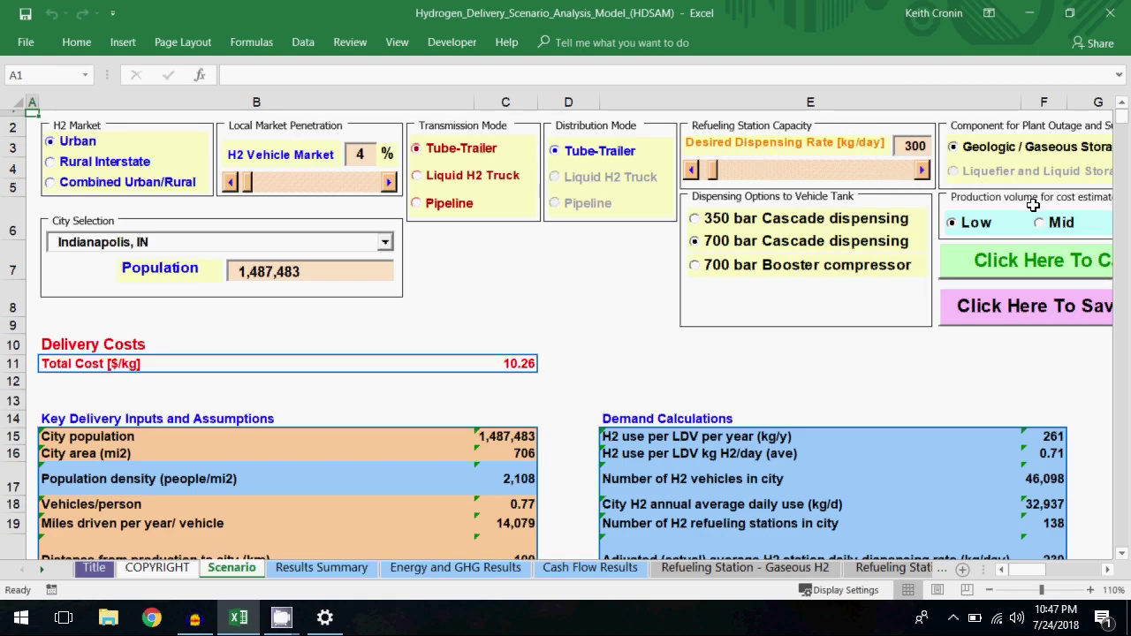
{"action": "left_click", "coordinate": [299, 571]}
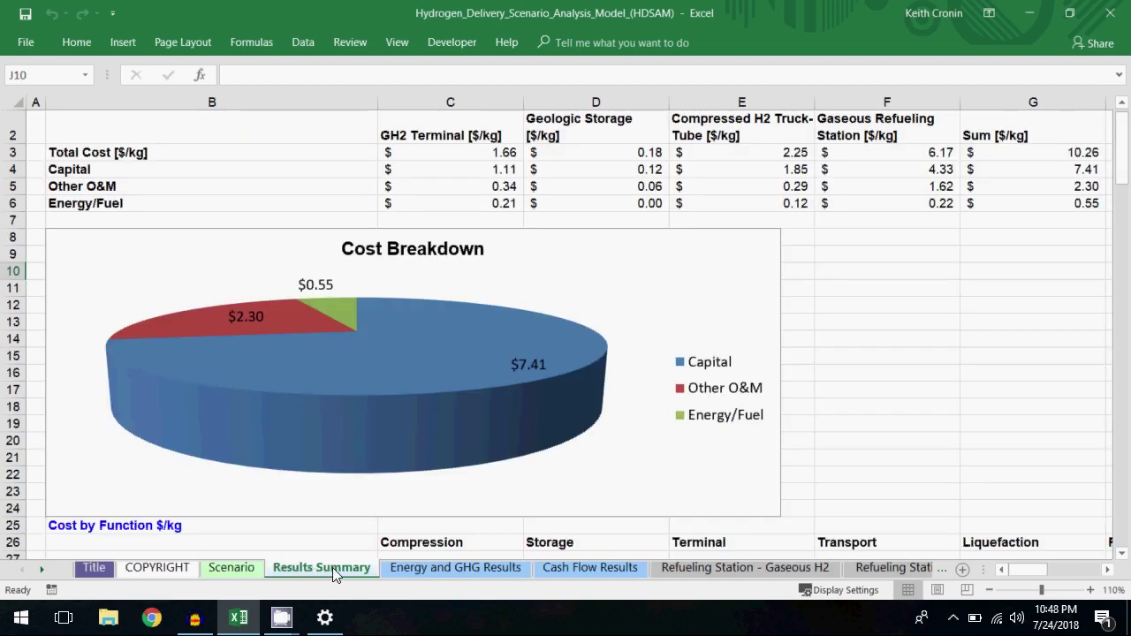
{"action": "left_click", "coordinate": [429, 569]}
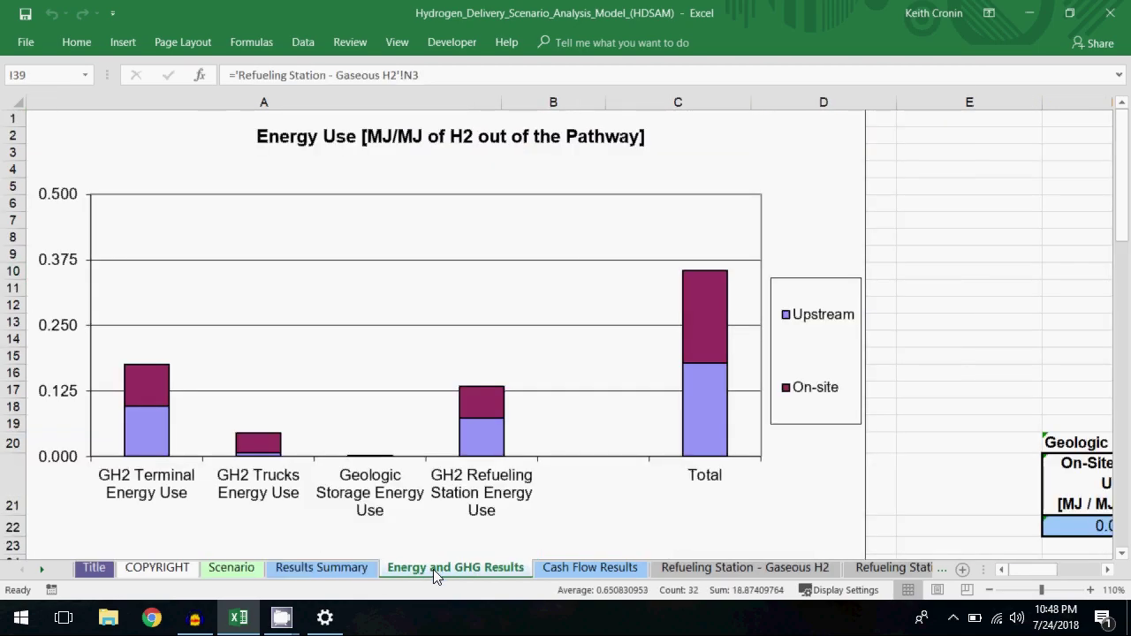
{"action": "left_click", "coordinate": [576, 568]}
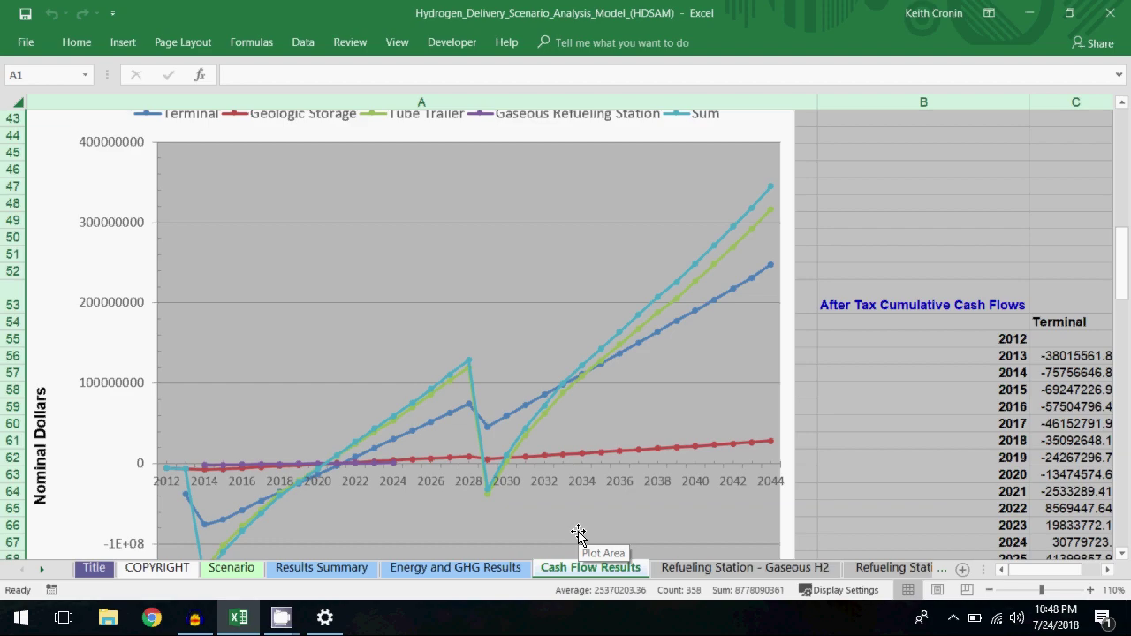
{"action": "left_click", "coordinate": [47, 572]}
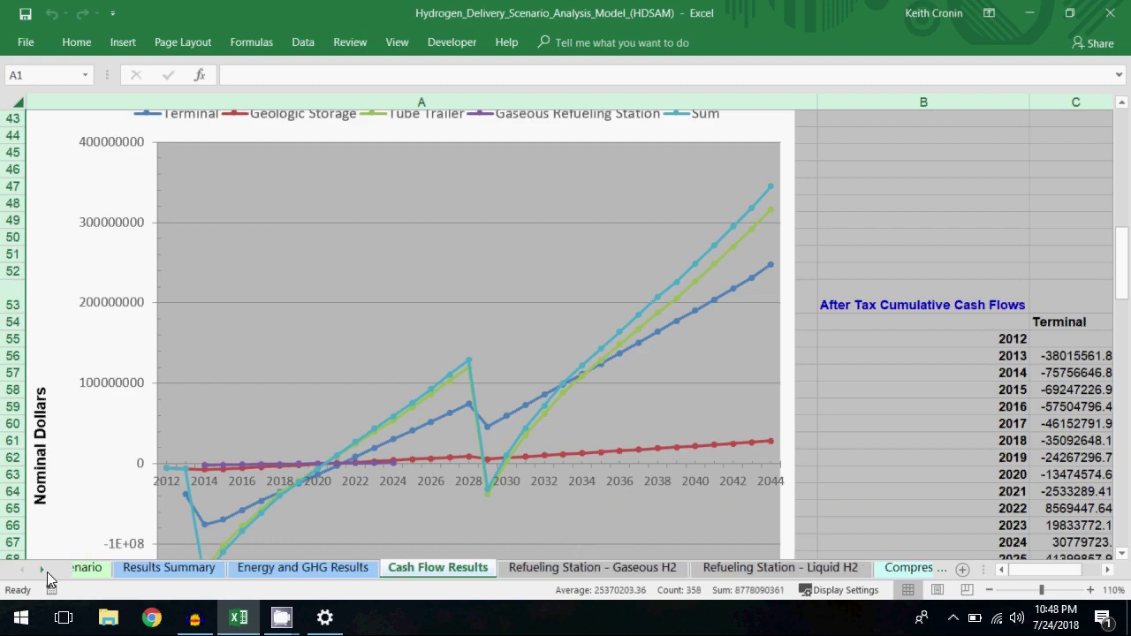
{"action": "left_click_drag", "start_coordinate": [46, 572], "coordinate": [47, 572]}
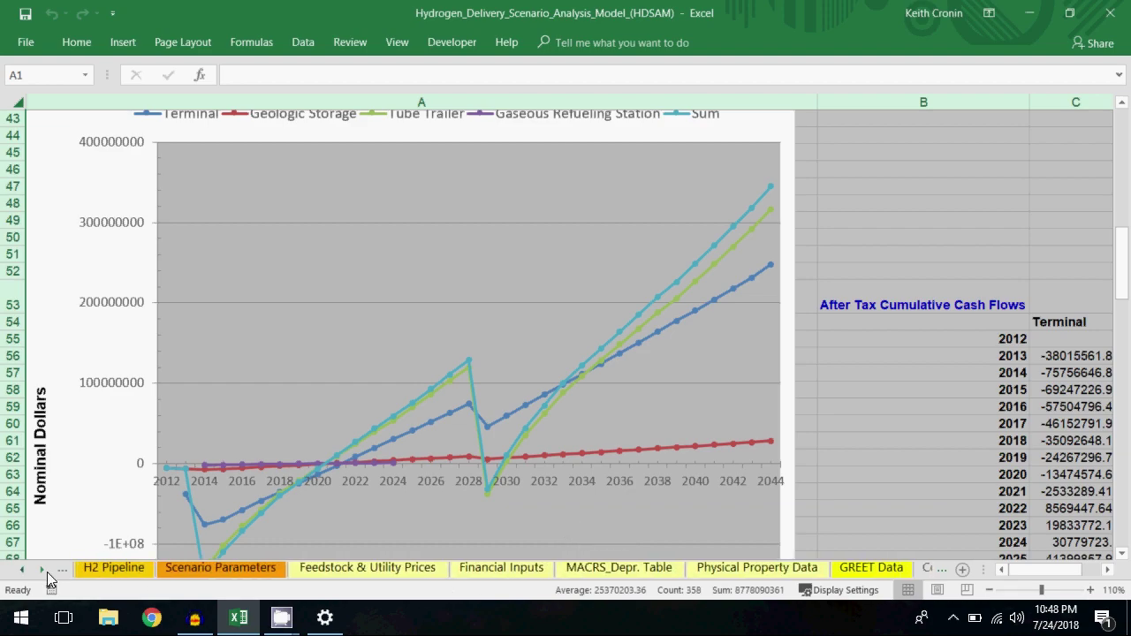
{"action": "left_click", "coordinate": [124, 570]}
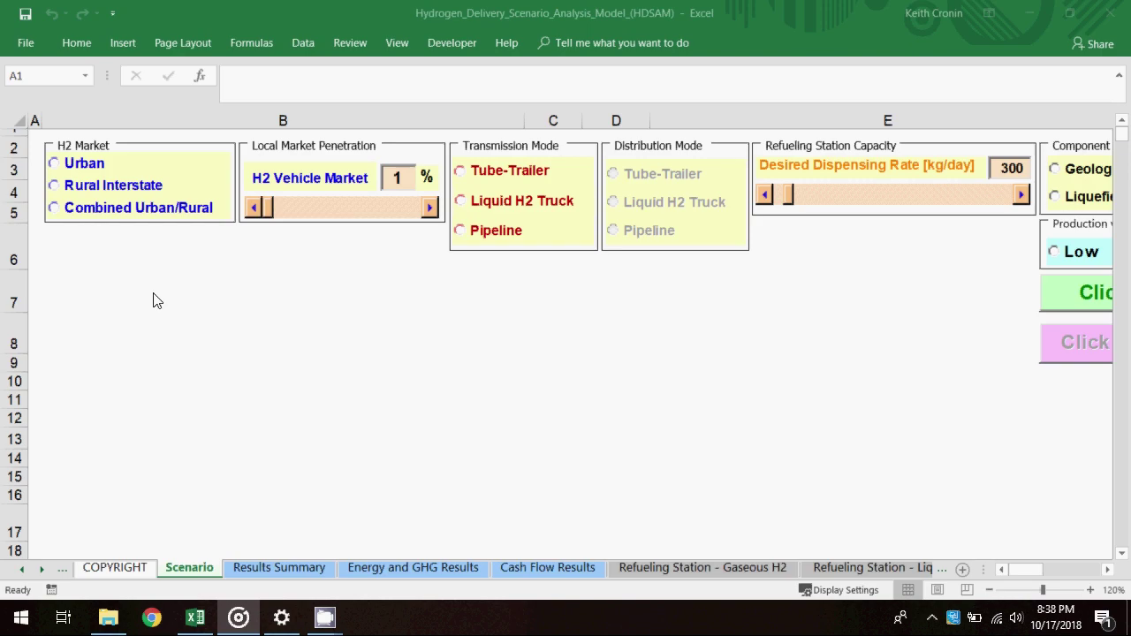
Step: Set the H2 market to Urban and select Sacramento, CA as the city in the Scenario sheet
{"action": "left_click", "coordinate": [53, 166]}
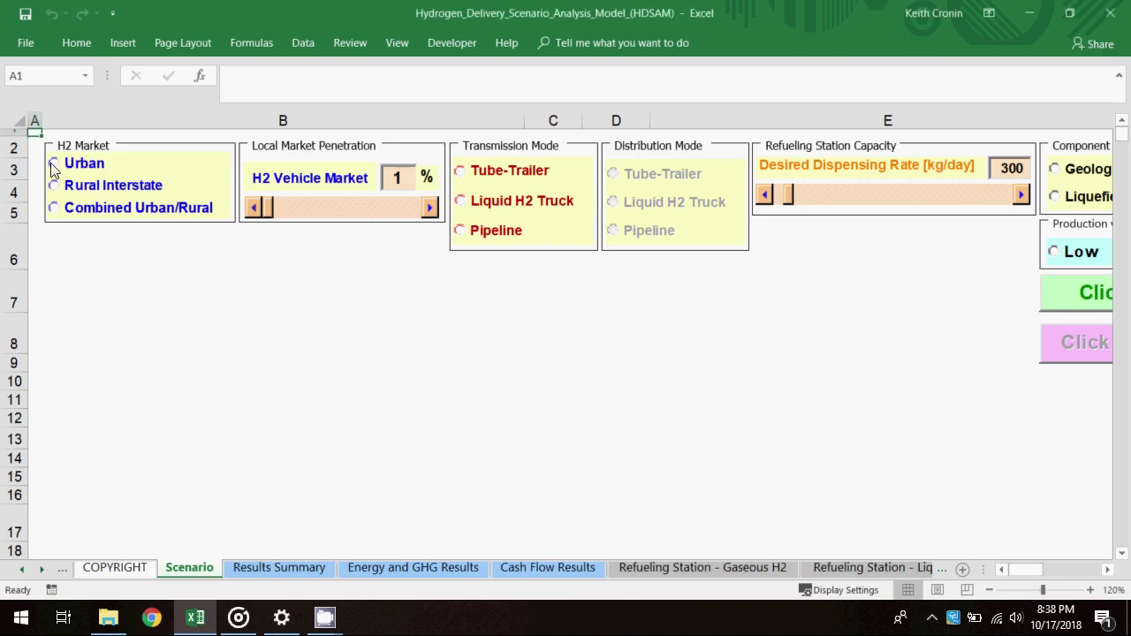
{"action": "left_click", "coordinate": [53, 165]}
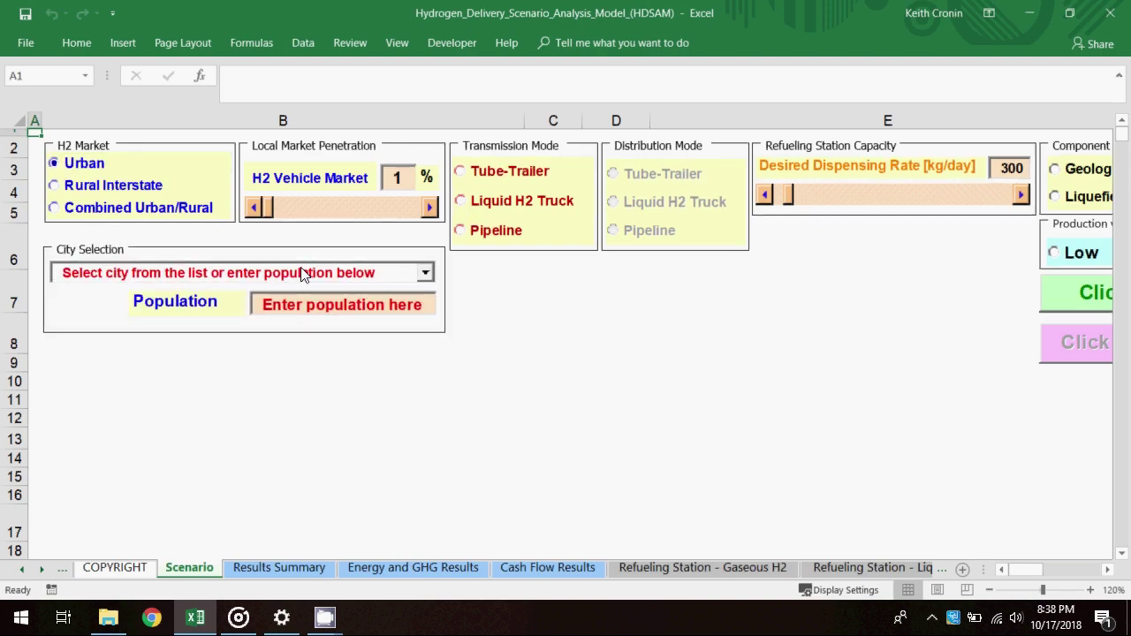
{"action": "left_click", "coordinate": [426, 275]}
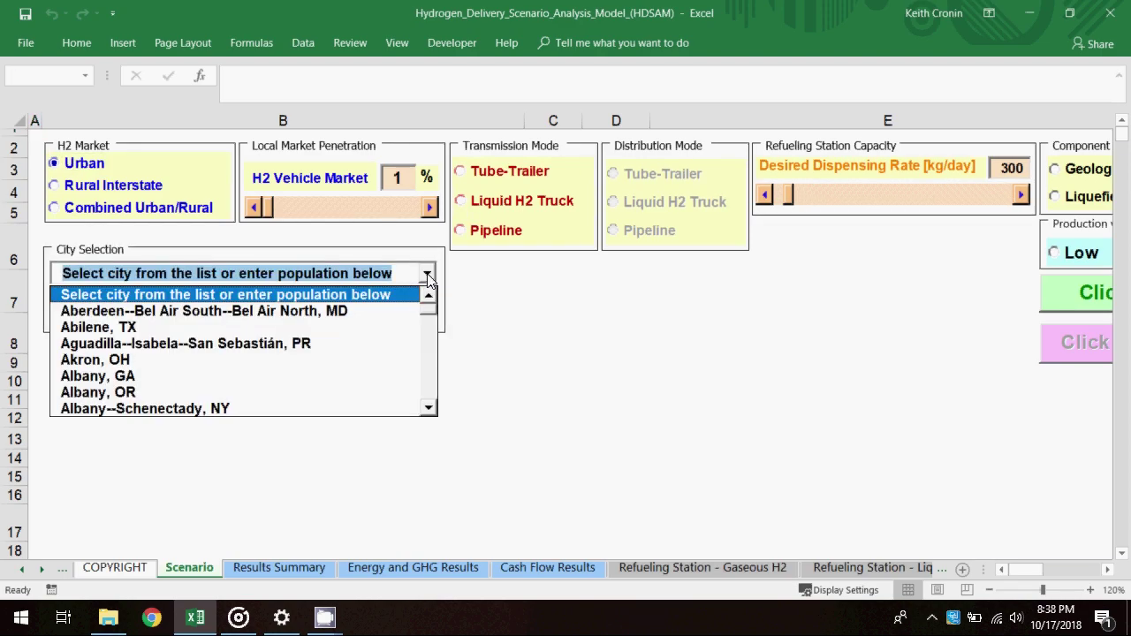
{"action": "left_click", "coordinate": [426, 275]}
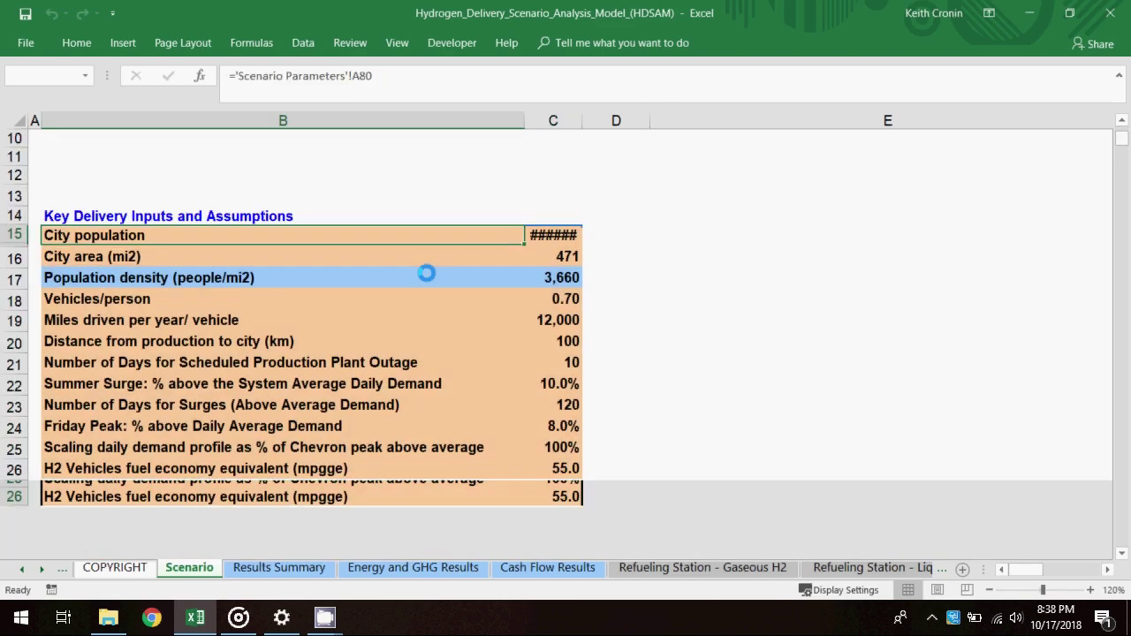
Step: Enter "City area (mi2)" as the label in cell B15 of the Key Delivery Inputs and Assumptions table
{"action": "type", "text": "city area (mi2)"}
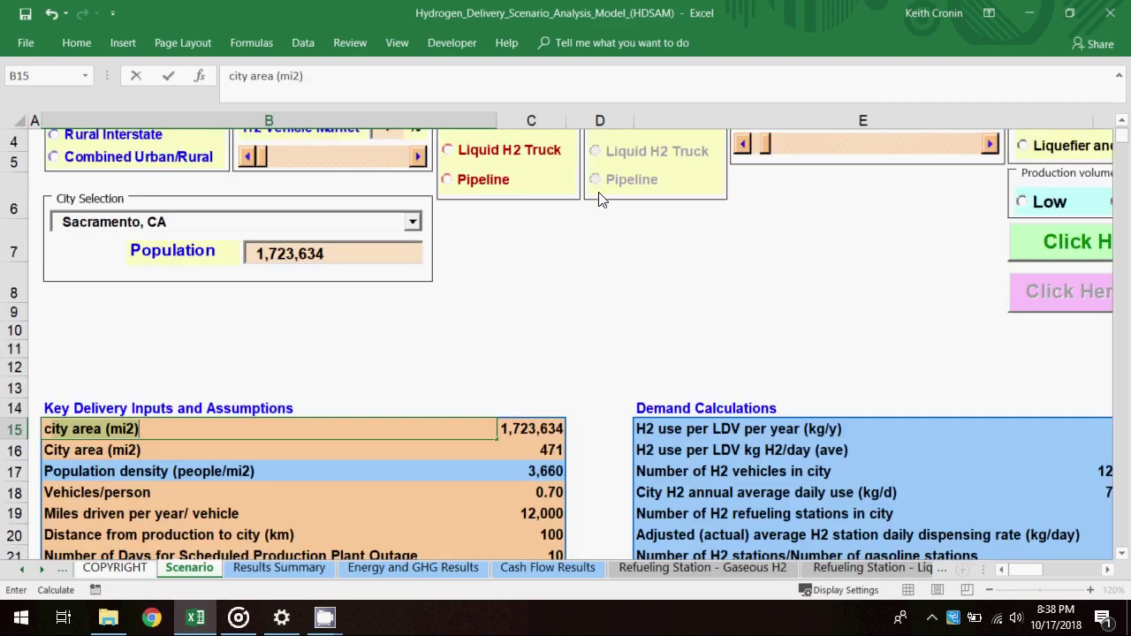
{"action": "scroll", "coordinate": [599, 199], "scroll_direction": "down", "scroll_amount": 2}
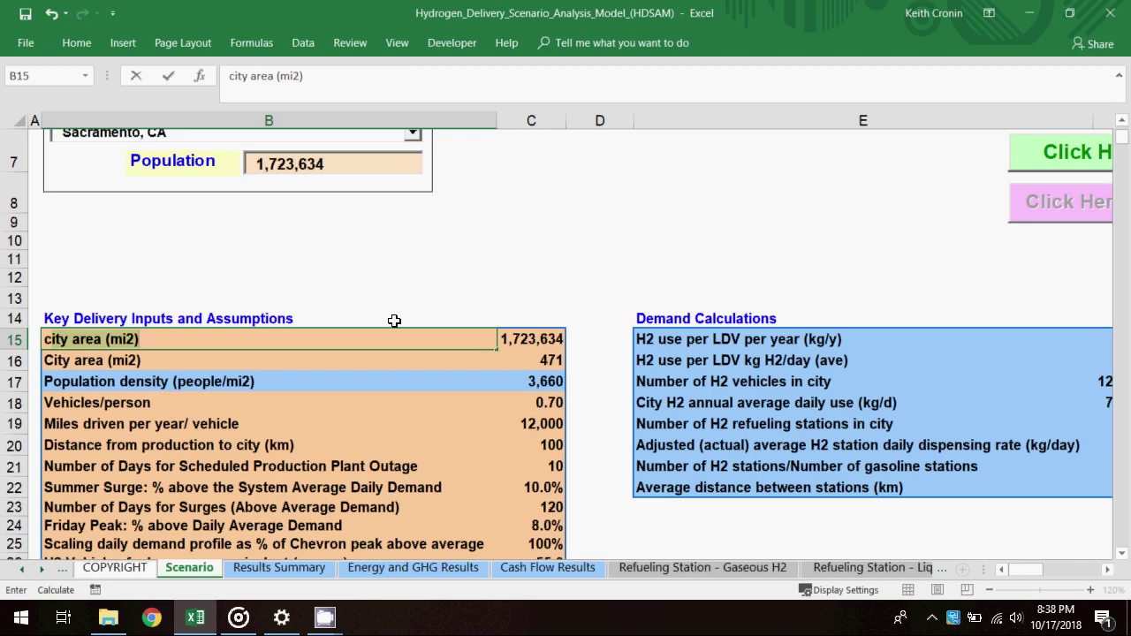
{"action": "left_click", "coordinate": [357, 320]}
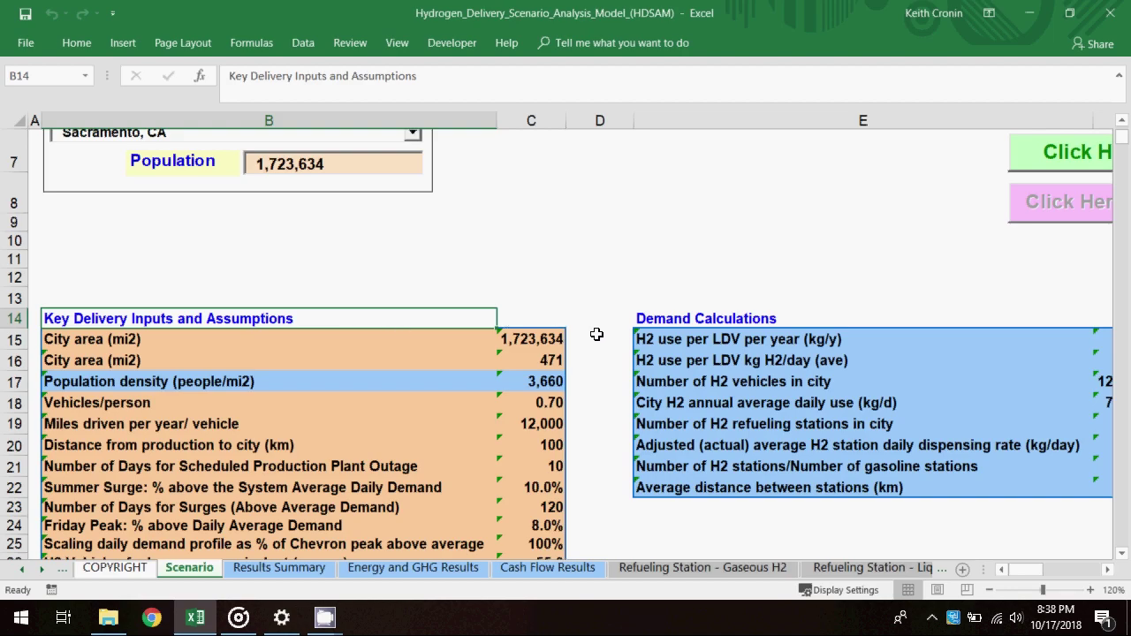
Step: Examine the Key Delivery Inputs and Assumptions and the Demand Calculations tables for the selected city
{"action": "scroll", "coordinate": [597, 333], "scroll_direction": "down", "scroll_amount": 1}
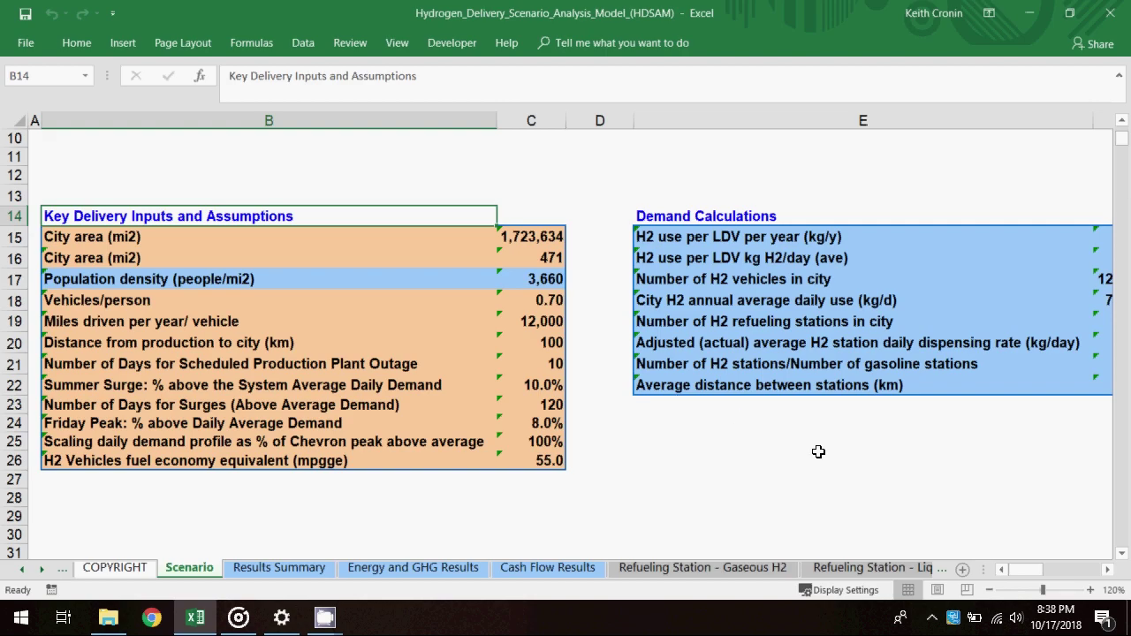
{"action": "left_click_drag", "start_coordinate": [1036, 569], "coordinate": [1052, 573]}
{"action": "left_click", "coordinate": [262, 220]}
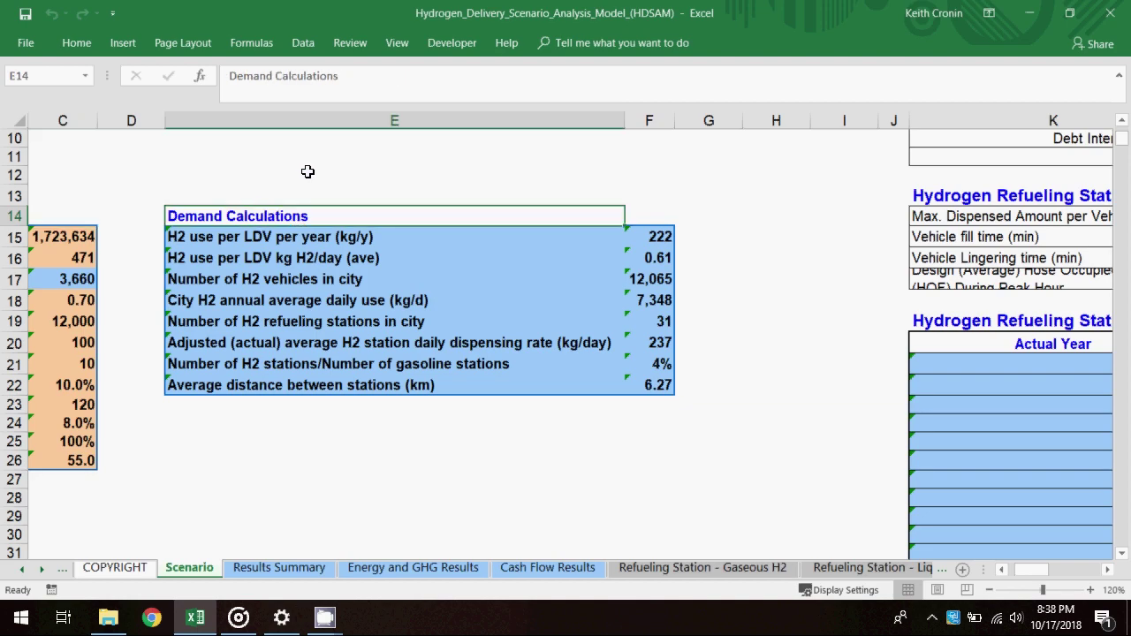
{"action": "scroll", "coordinate": [307, 172], "scroll_direction": "left", "scroll_amount": 5}
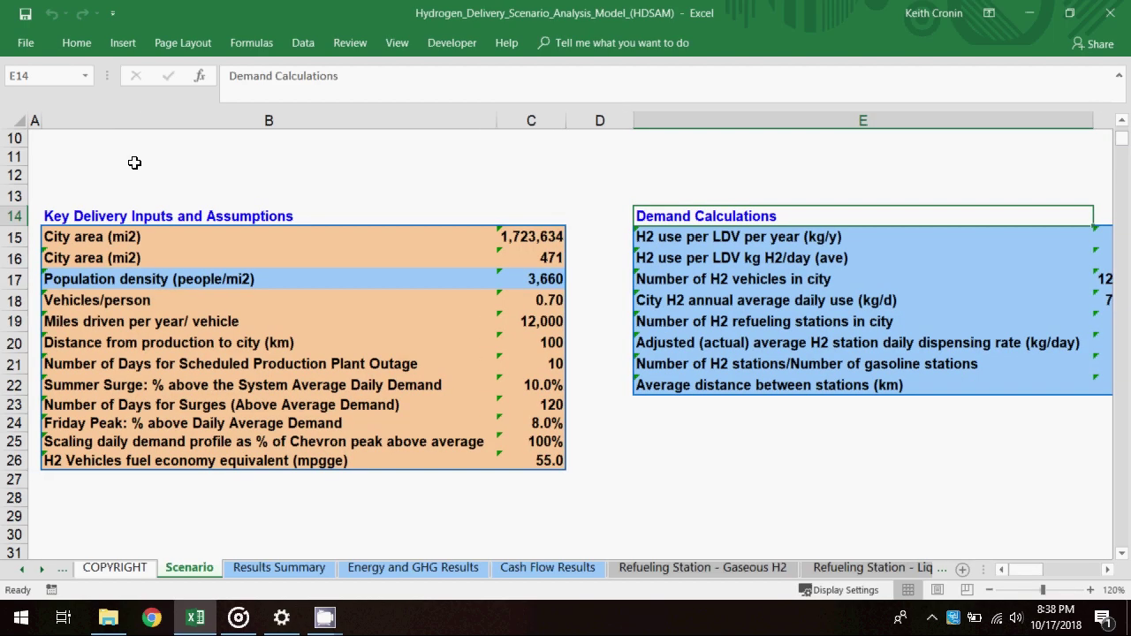
{"action": "scroll", "coordinate": [134, 162], "scroll_direction": "up", "scroll_amount": 1}
{"action": "scroll", "coordinate": [134, 162], "scroll_direction": "up", "scroll_amount": 3}
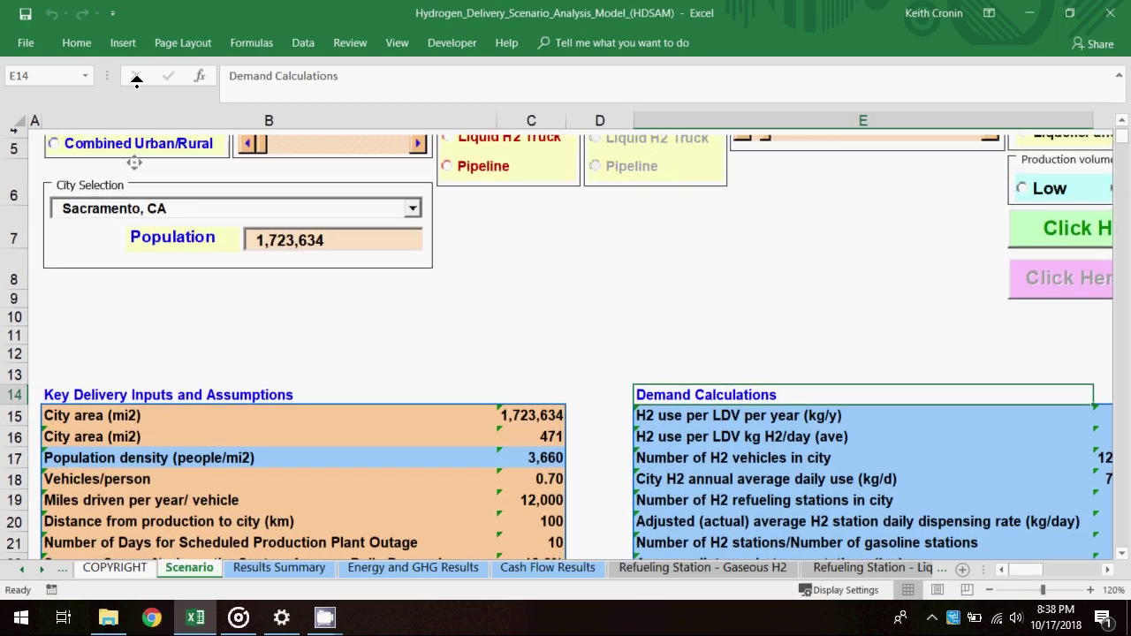
{"action": "scroll", "coordinate": [135, 163], "scroll_direction": "up", "scroll_amount": 1}
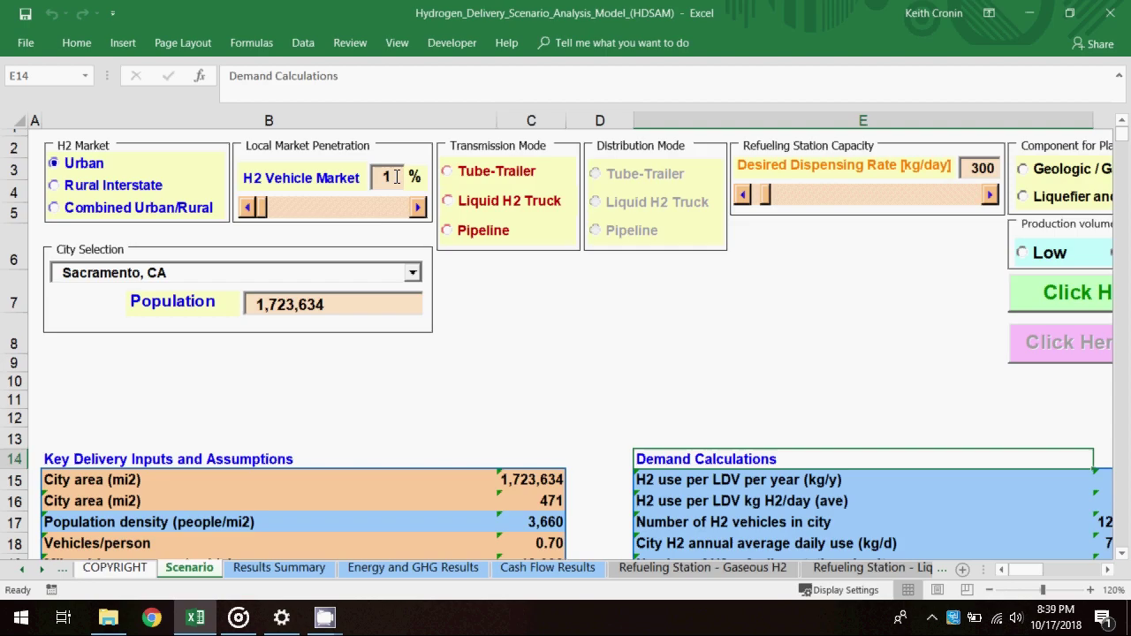
Step: Set the transmission mode to Tube-Trailer and review the Delivery Mode Calculations table
{"action": "left_click", "coordinate": [447, 172]}
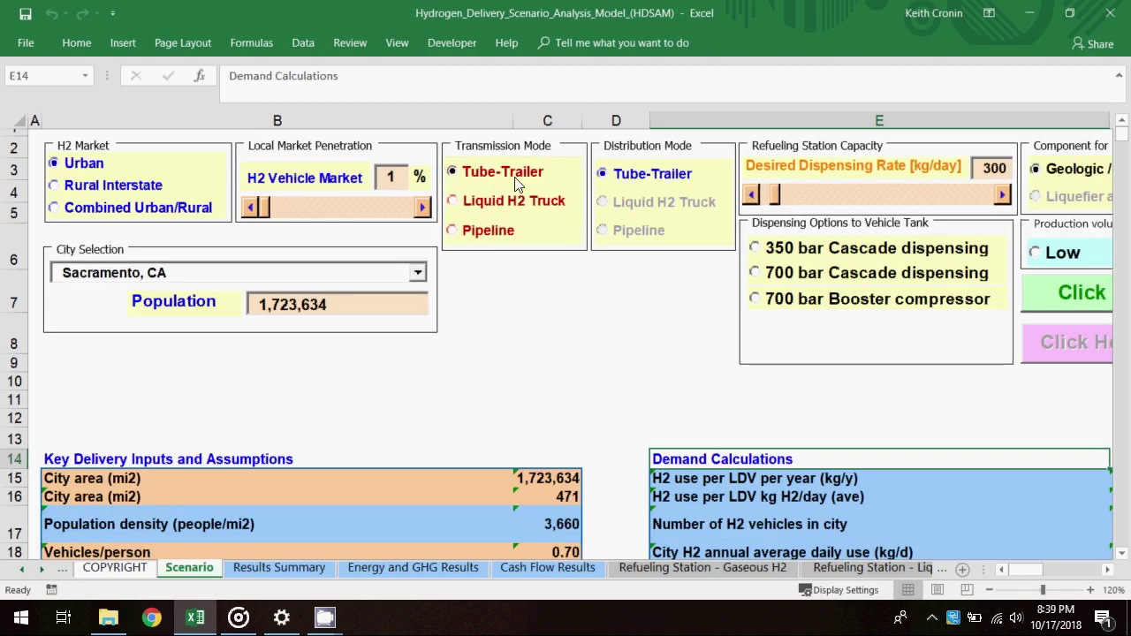
{"action": "scroll", "coordinate": [543, 283], "scroll_direction": "down", "scroll_amount": 7}
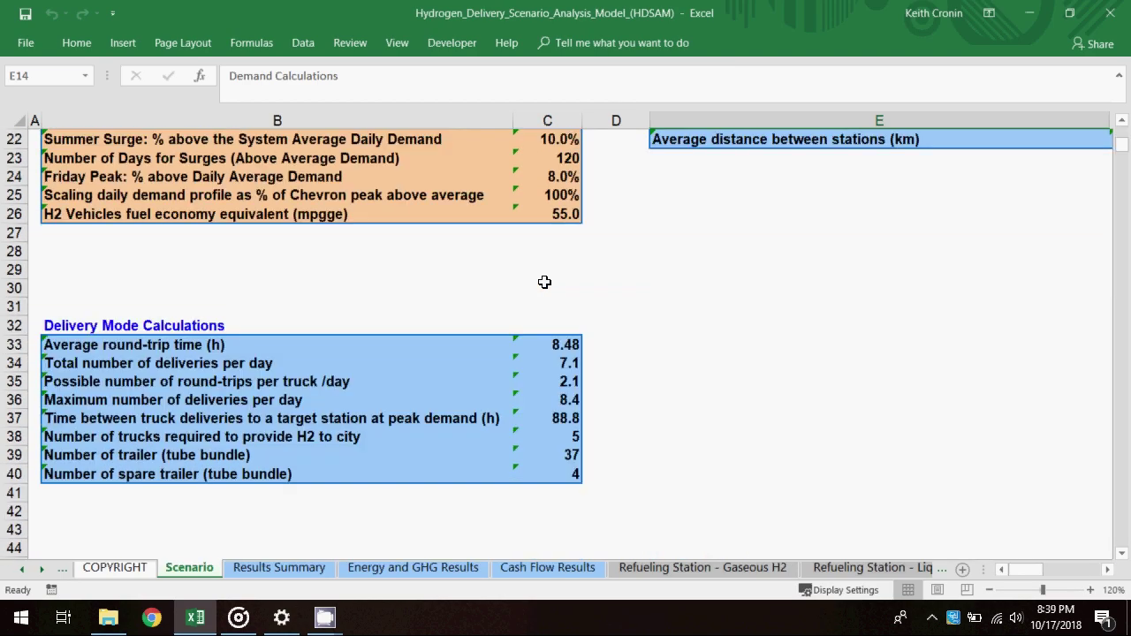
{"action": "scroll", "coordinate": [544, 287], "scroll_direction": "up", "scroll_amount": 7}
{"action": "scroll", "coordinate": [544, 290], "scroll_direction": "down", "scroll_amount": 4}
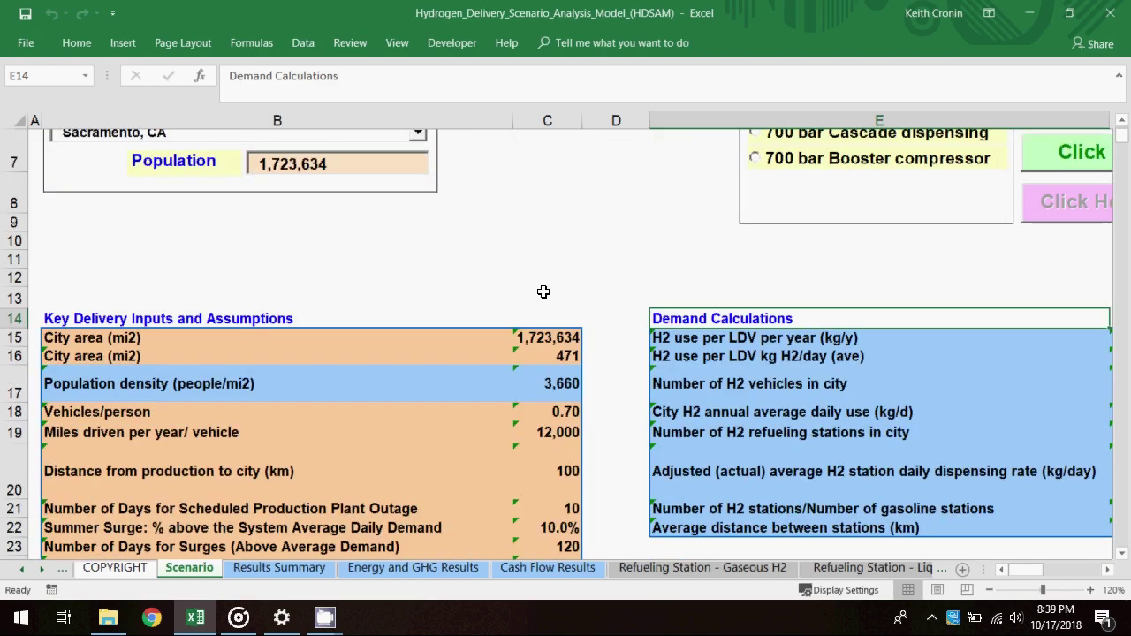
{"action": "scroll", "coordinate": [543, 292], "scroll_direction": "down", "scroll_amount": 2}
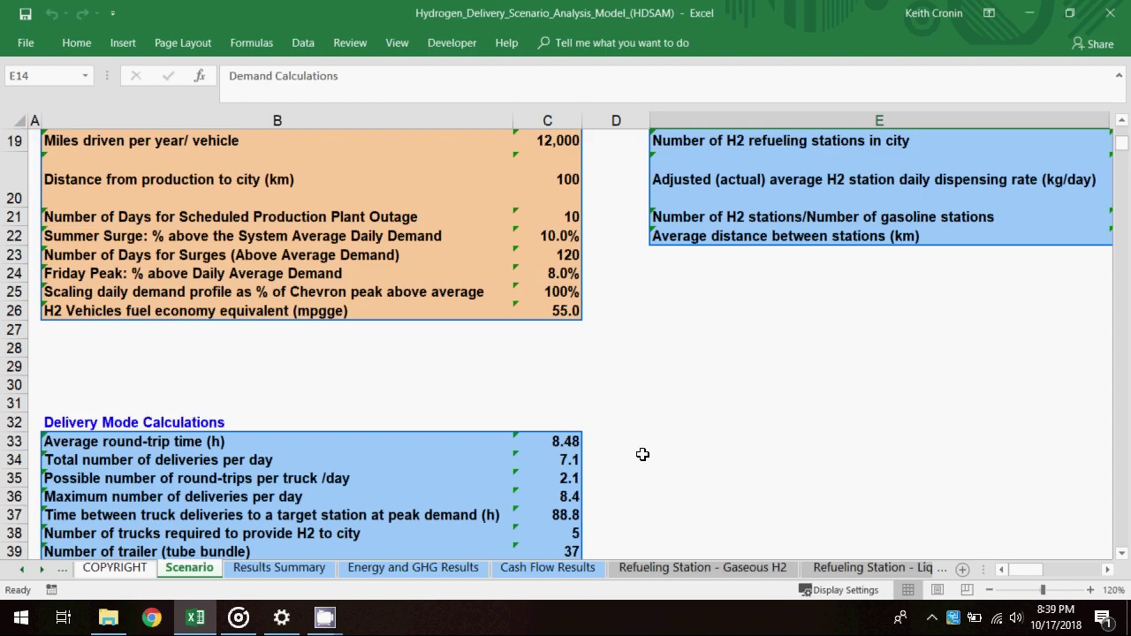
{"action": "scroll", "coordinate": [632, 453], "scroll_direction": "up", "scroll_amount": 6}
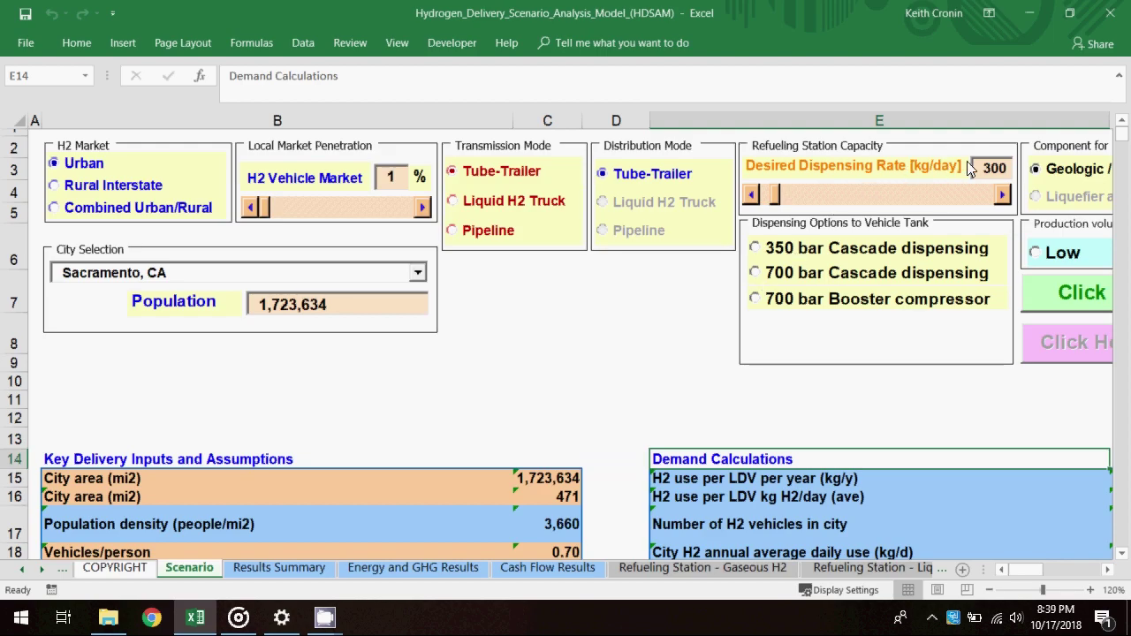
Step: Calculate the scenario with 700 bar Cascade dispensing and Low production volume for cost estimates
{"action": "left_click", "coordinate": [769, 275]}
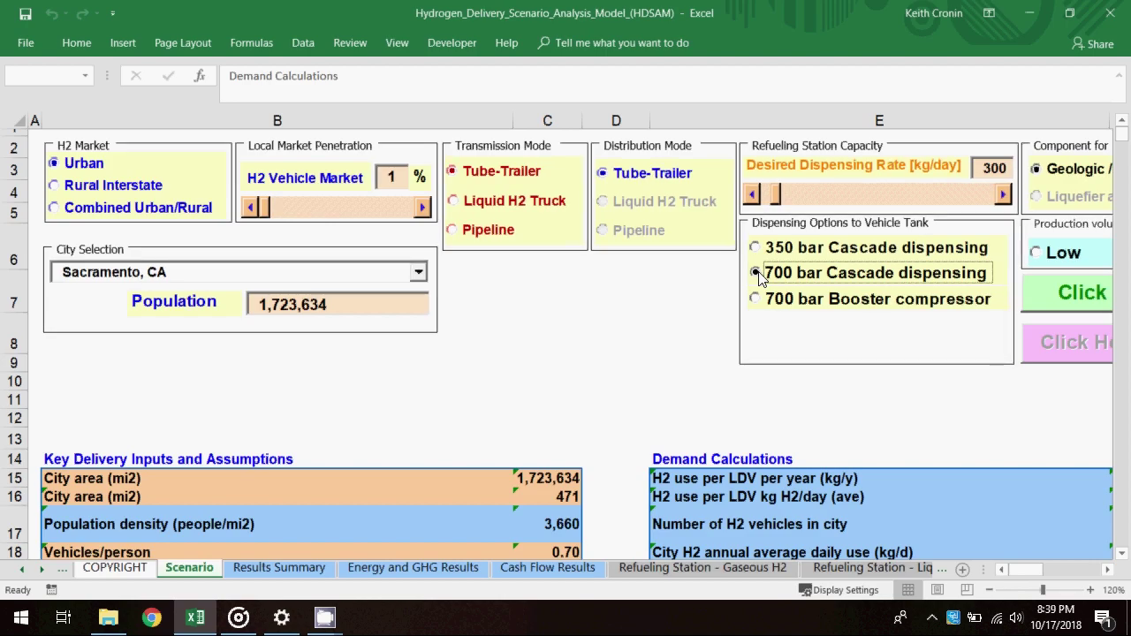
{"action": "left_click", "coordinate": [1107, 570]}
{"action": "left_click", "coordinate": [1108, 570]}
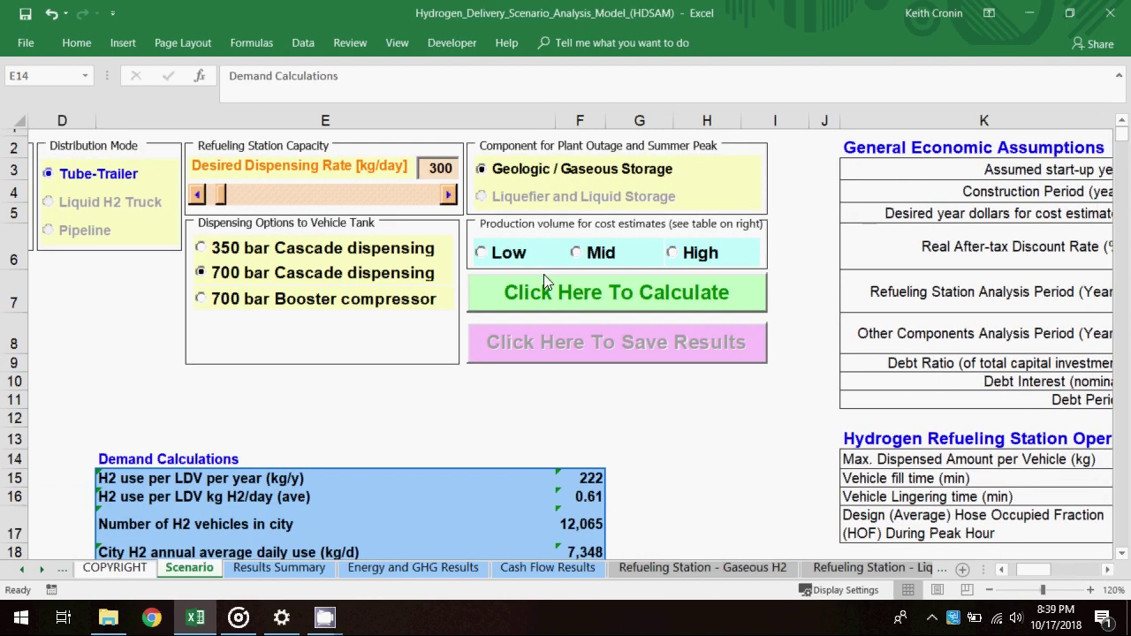
{"action": "left_click", "coordinate": [495, 252]}
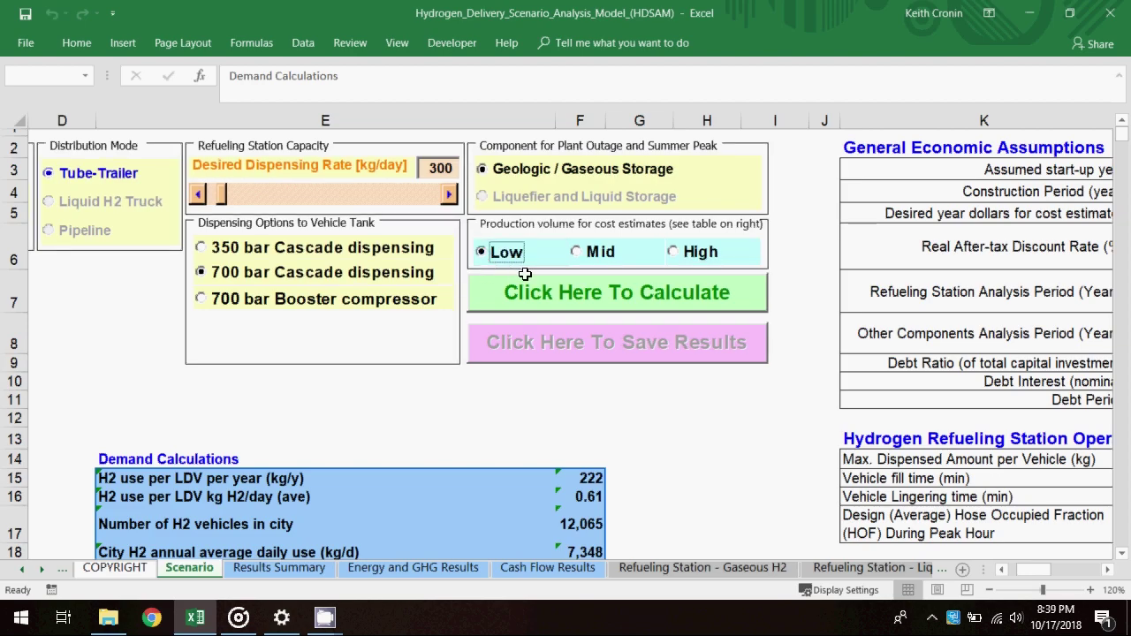
{"action": "left_click", "coordinate": [499, 296]}
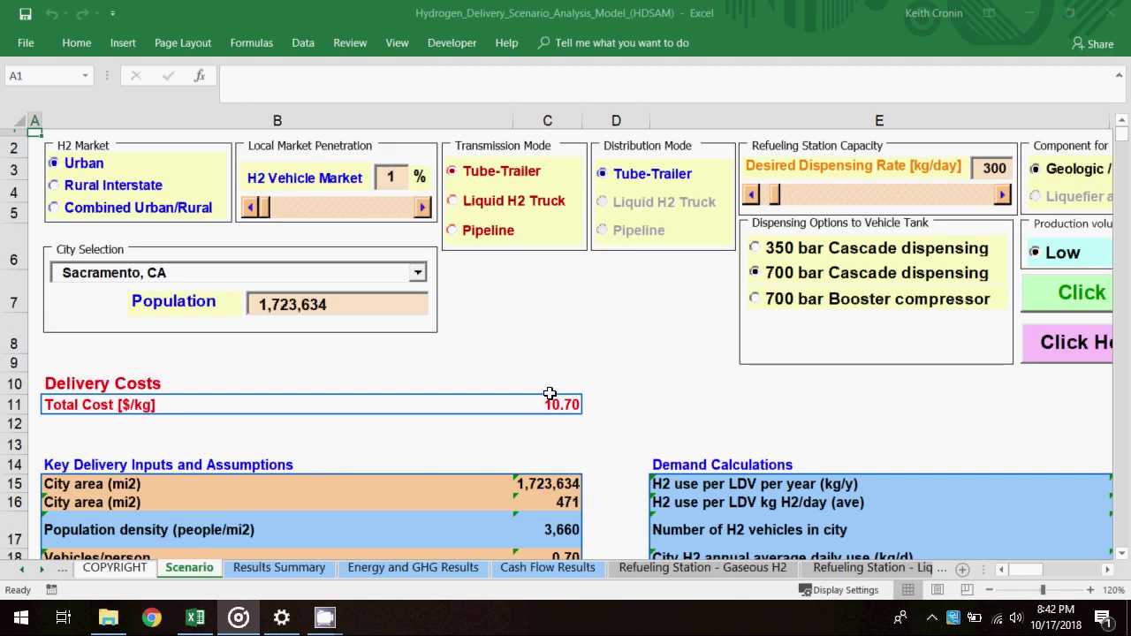
Step: Review the total delivery cost, the cost breakdown in Results Summary and the energy use chart in Energy and GHG Results
{"action": "left_click", "coordinate": [181, 382]}
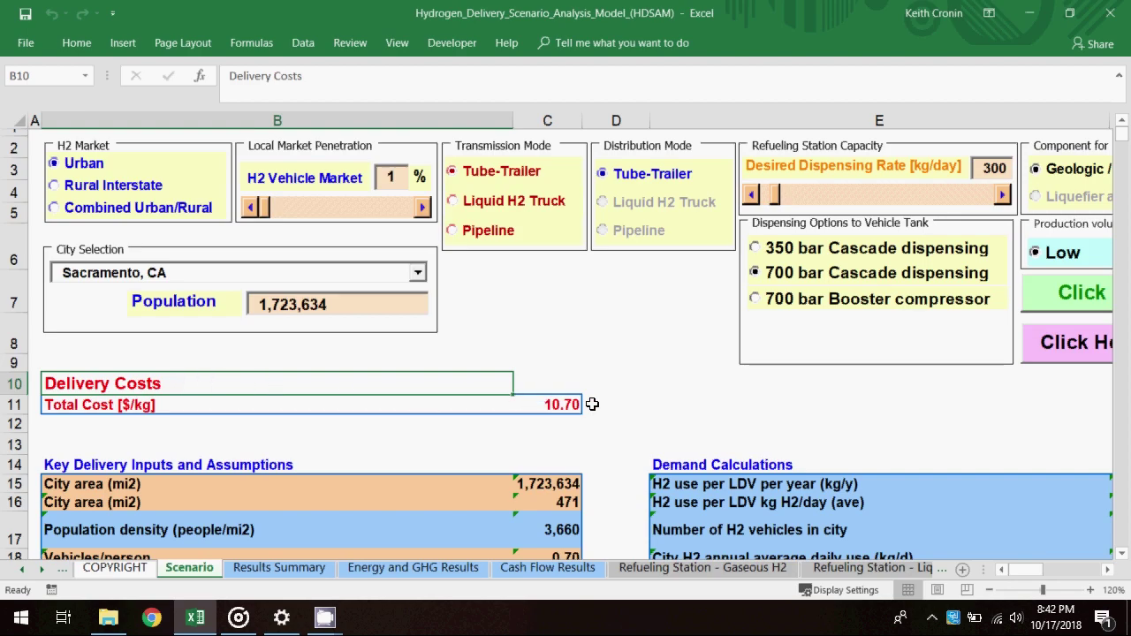
{"action": "left_click", "coordinate": [283, 570]}
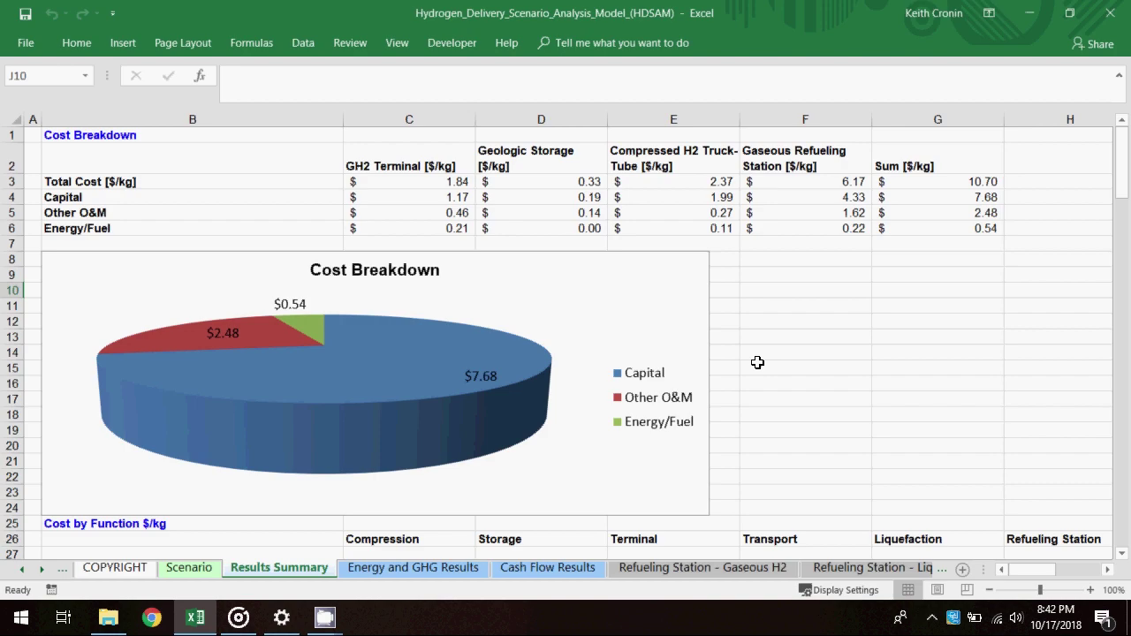
{"action": "left_click", "coordinate": [433, 568]}
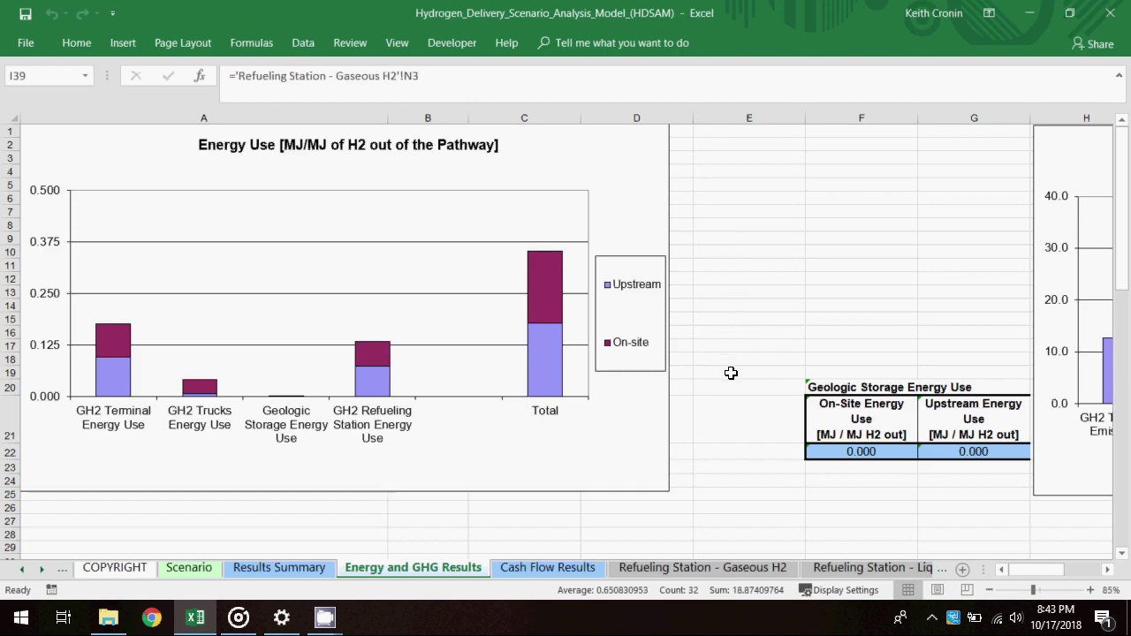
Step: Review the total, on-site and upstream energy use figures and the GHGs Emissions chart in Energy and GHG Results
{"action": "scroll", "coordinate": [731, 353], "scroll_direction": "down", "scroll_amount": 6}
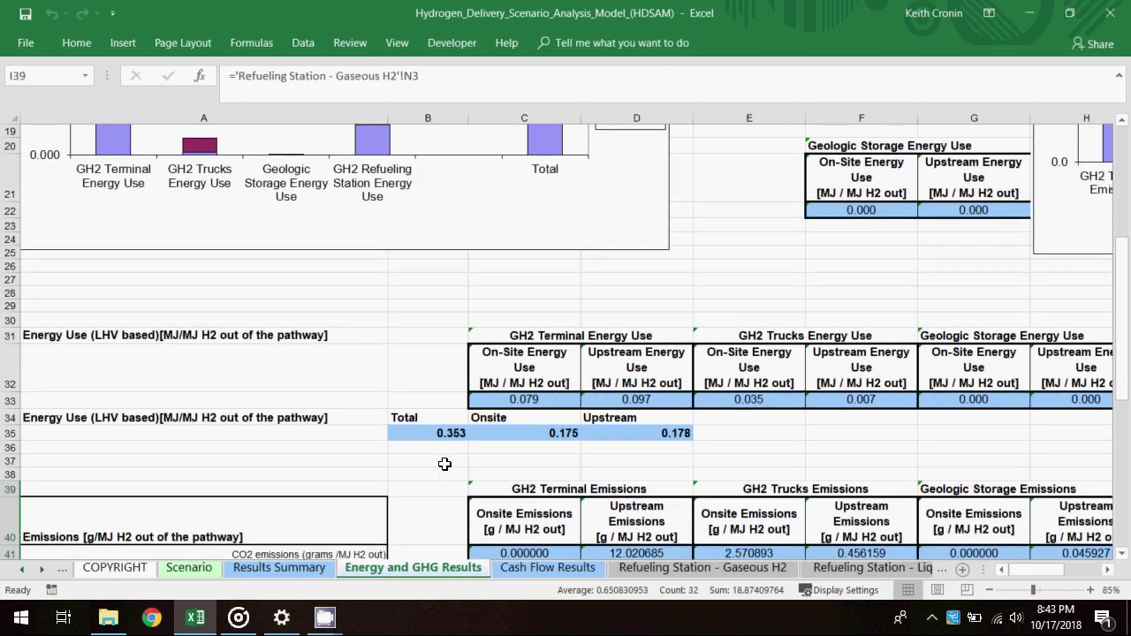
{"action": "left_click", "coordinate": [451, 441]}
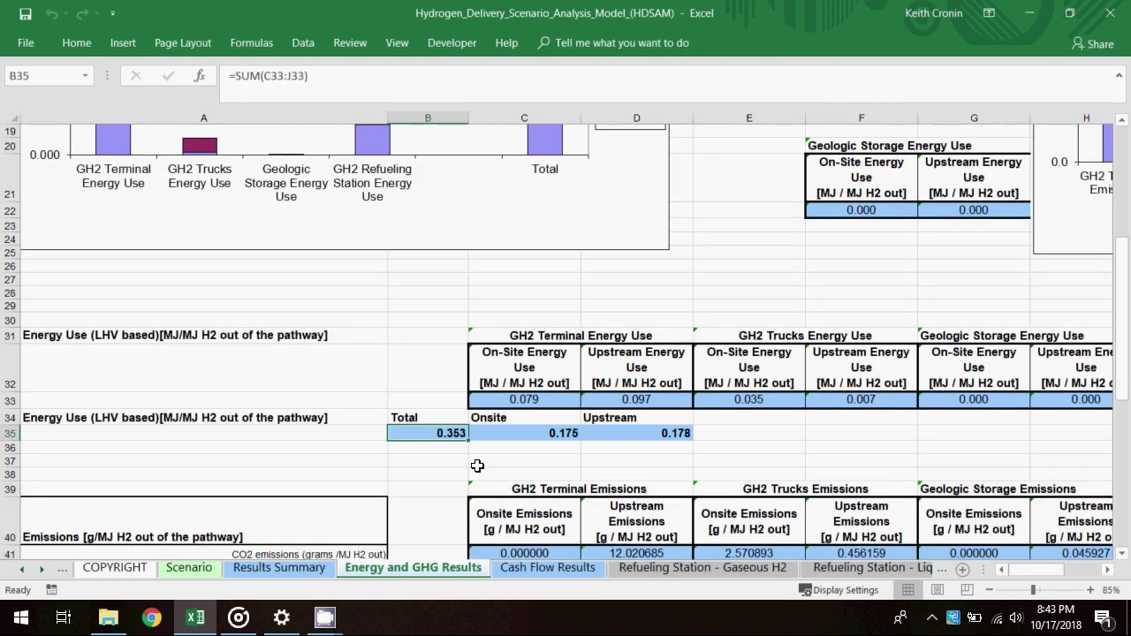
{"action": "scroll", "coordinate": [827, 446], "scroll_direction": "up", "scroll_amount": 6}
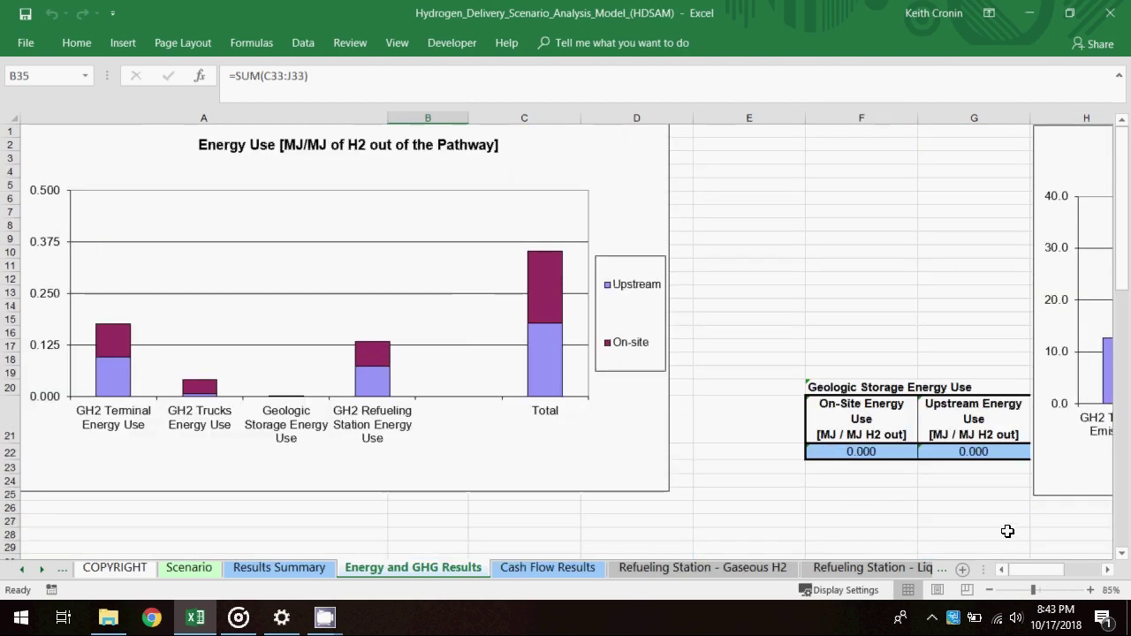
{"action": "left_click", "coordinate": [1110, 573]}
{"action": "left_click", "coordinate": [1110, 573]}
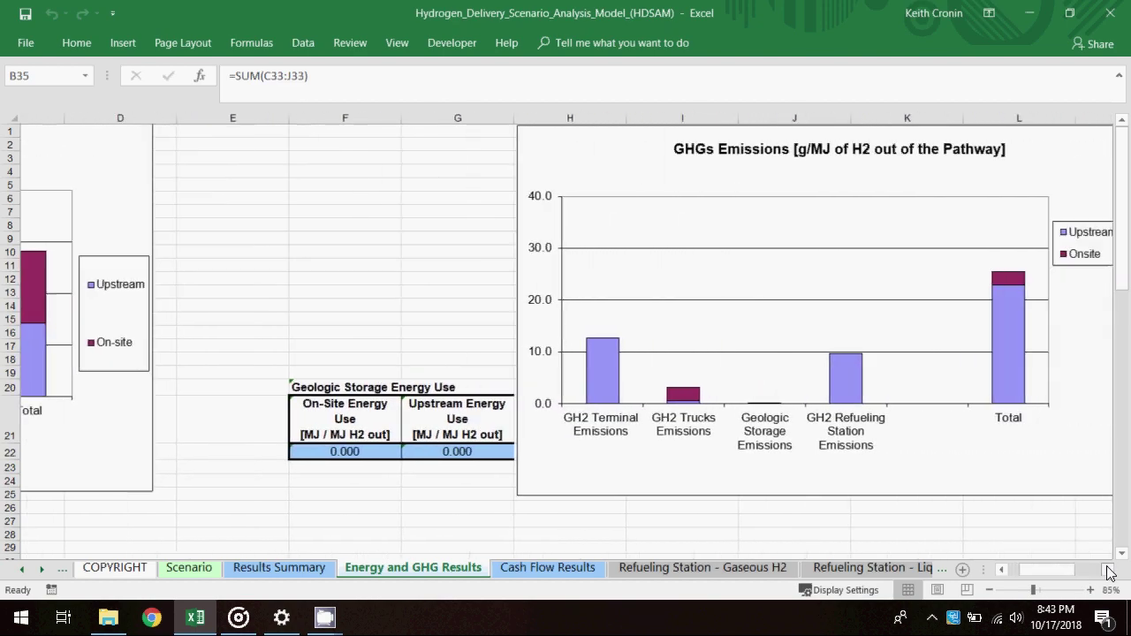
{"action": "left_click", "coordinate": [1109, 573]}
{"action": "left_click", "coordinate": [1109, 573]}
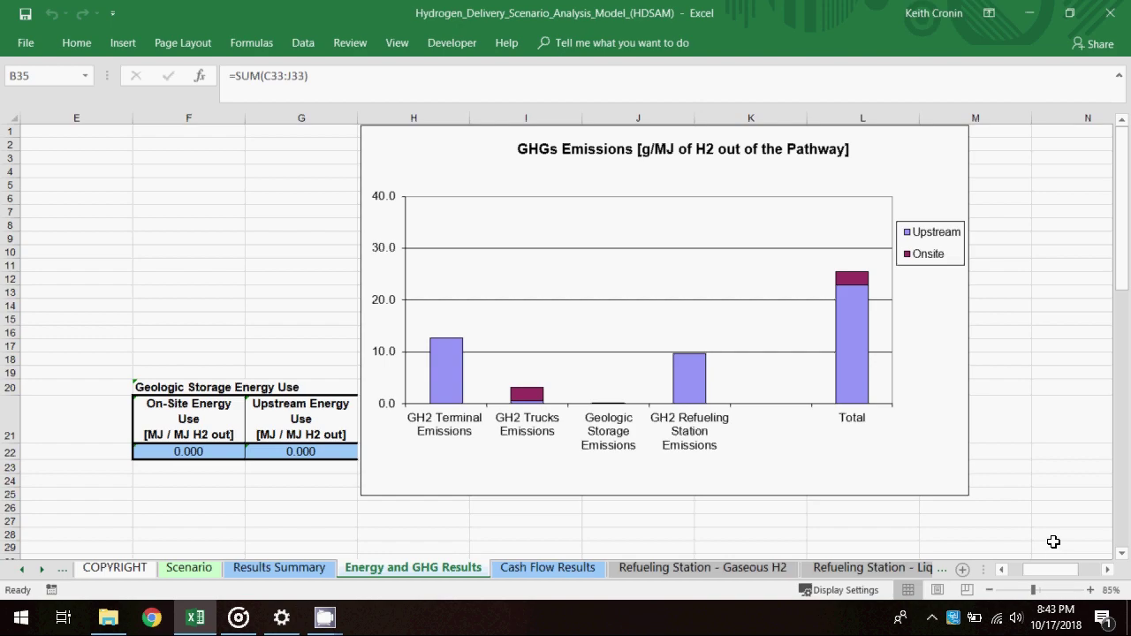
Step: Review the Annual and Cumulative Cash Flows charts in Cash Flow Results
{"action": "left_click", "coordinate": [596, 570]}
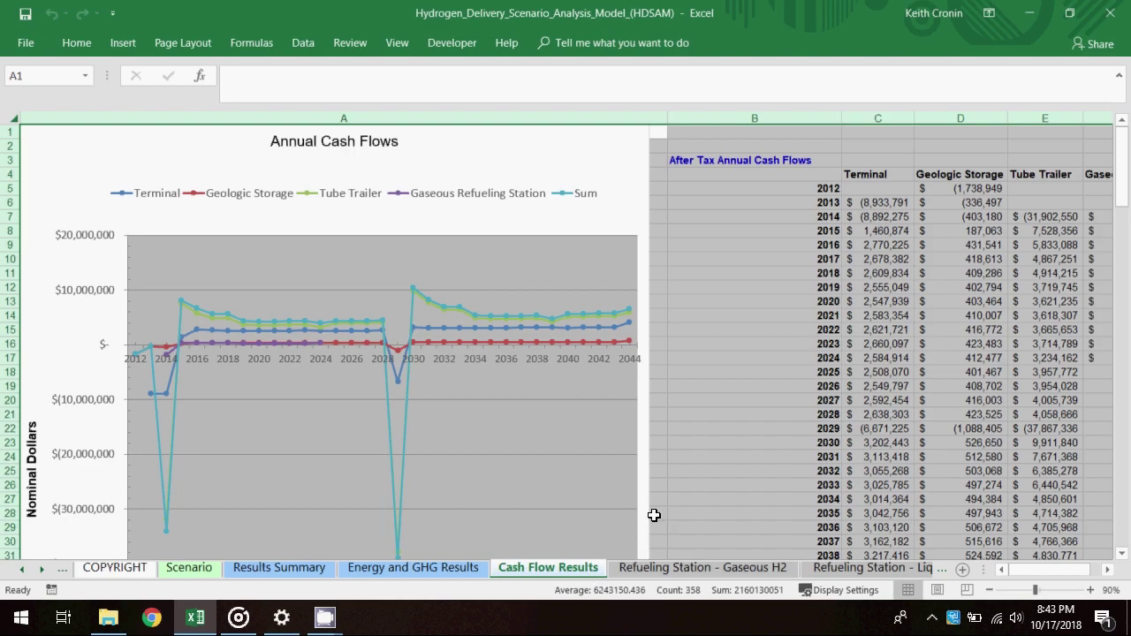
{"action": "scroll", "coordinate": [655, 515], "scroll_direction": "down", "scroll_amount": 12}
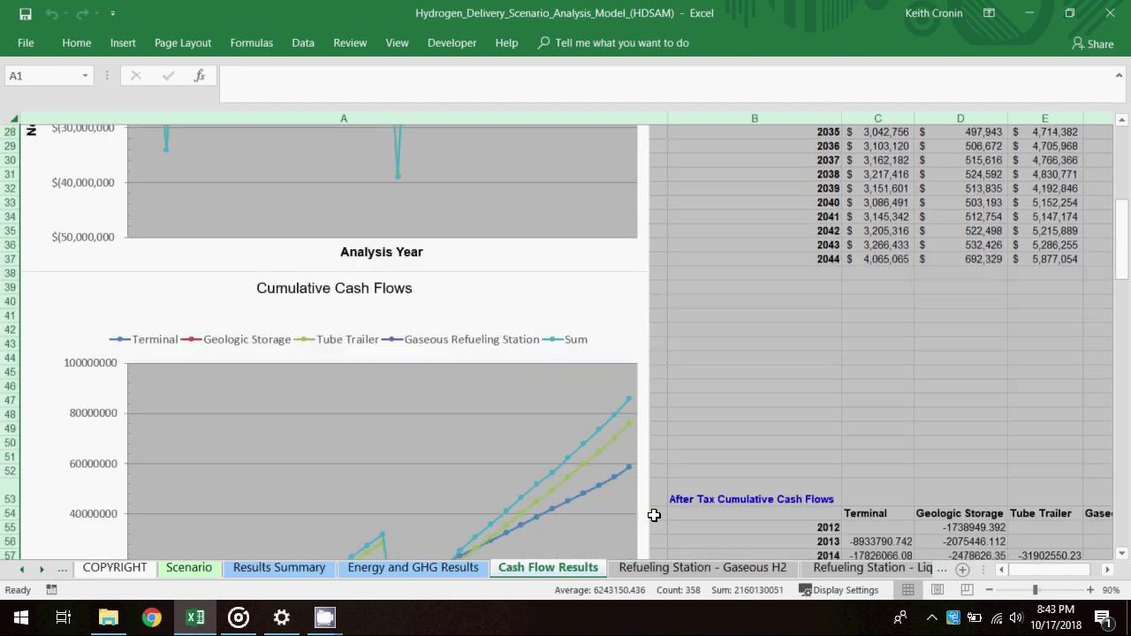
{"action": "scroll", "coordinate": [655, 516], "scroll_direction": "down", "scroll_amount": 1}
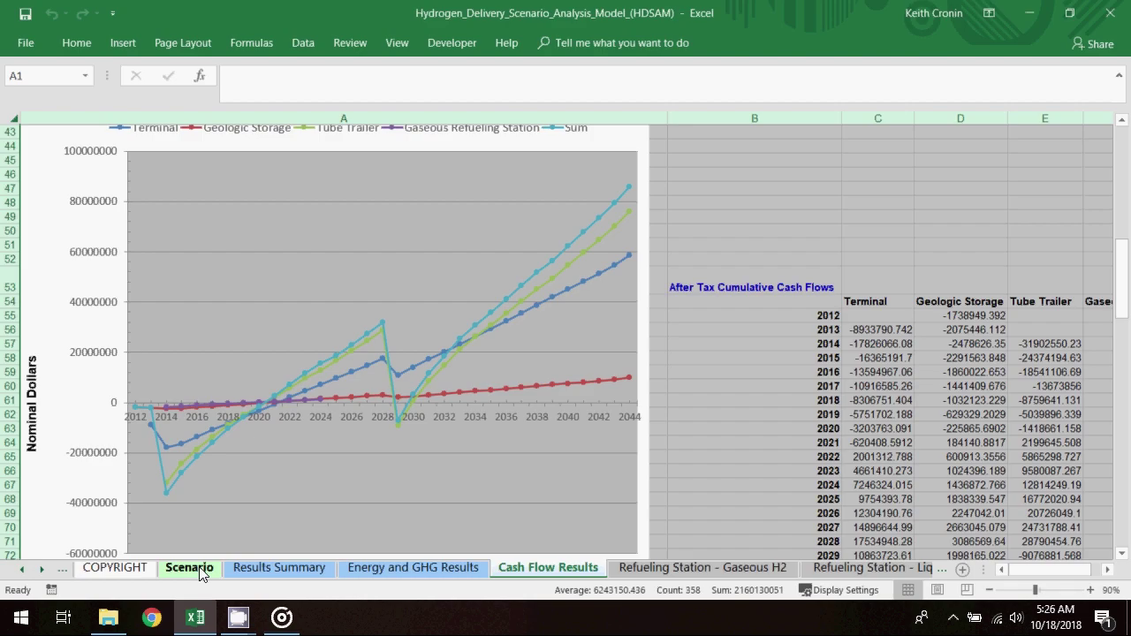
Step: In the Scenario sheet, set the H2 vehicle market to 4% and the transmission mode to Liquid H2 Truck
{"action": "left_click", "coordinate": [199, 573]}
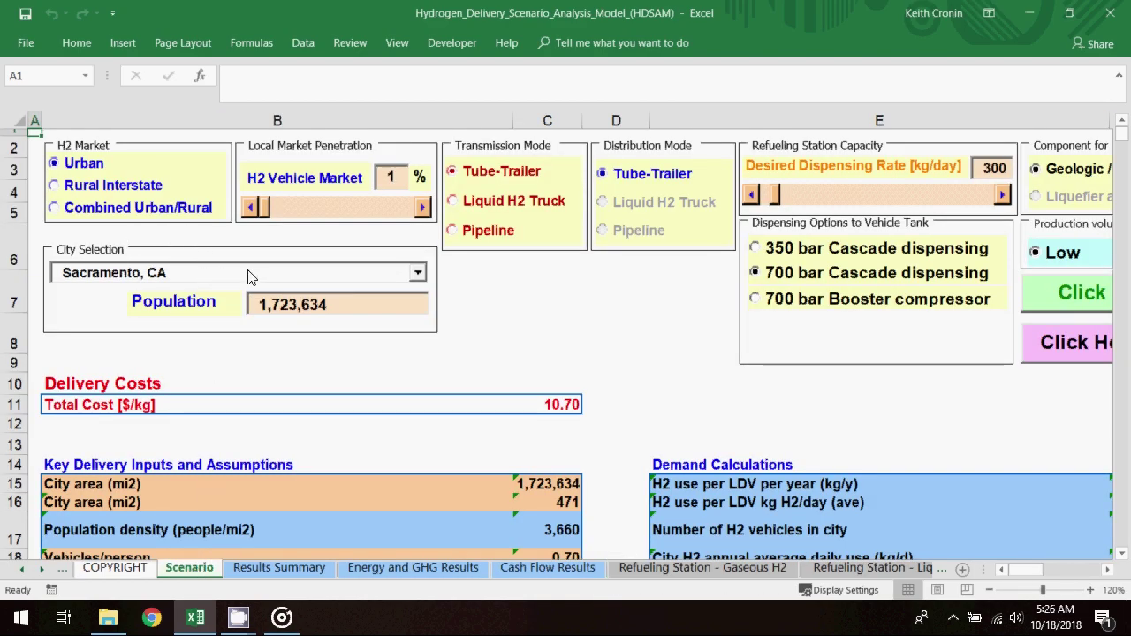
{"action": "left_click", "coordinate": [404, 184]}
{"action": "key", "text": "BackSpace"}
{"action": "type", "text": "4"}
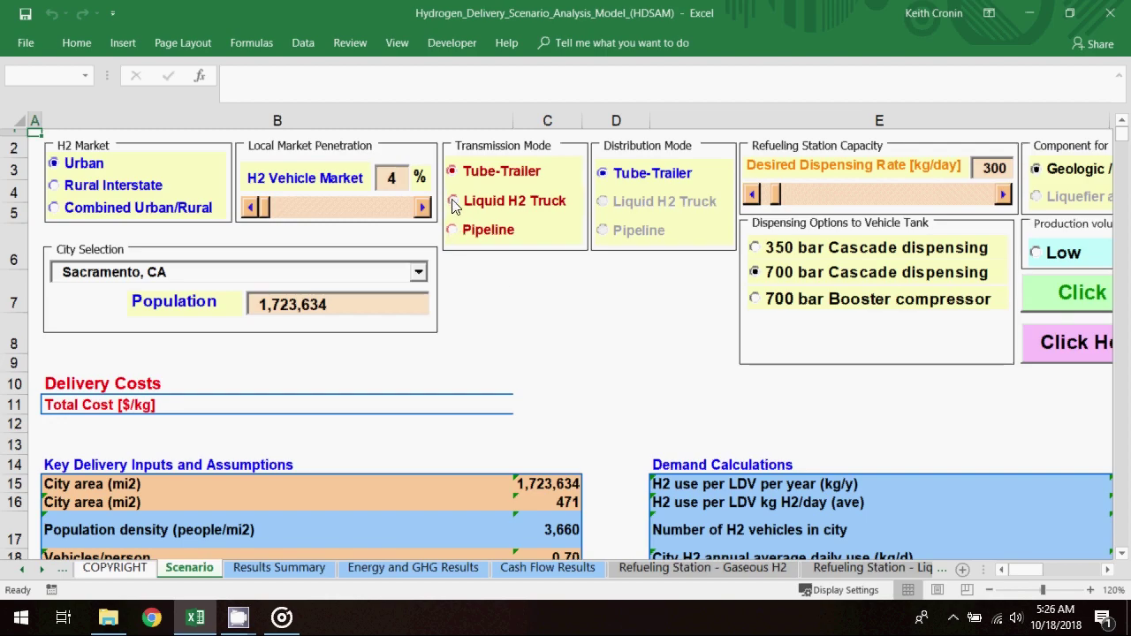
{"action": "left_click", "coordinate": [451, 200]}
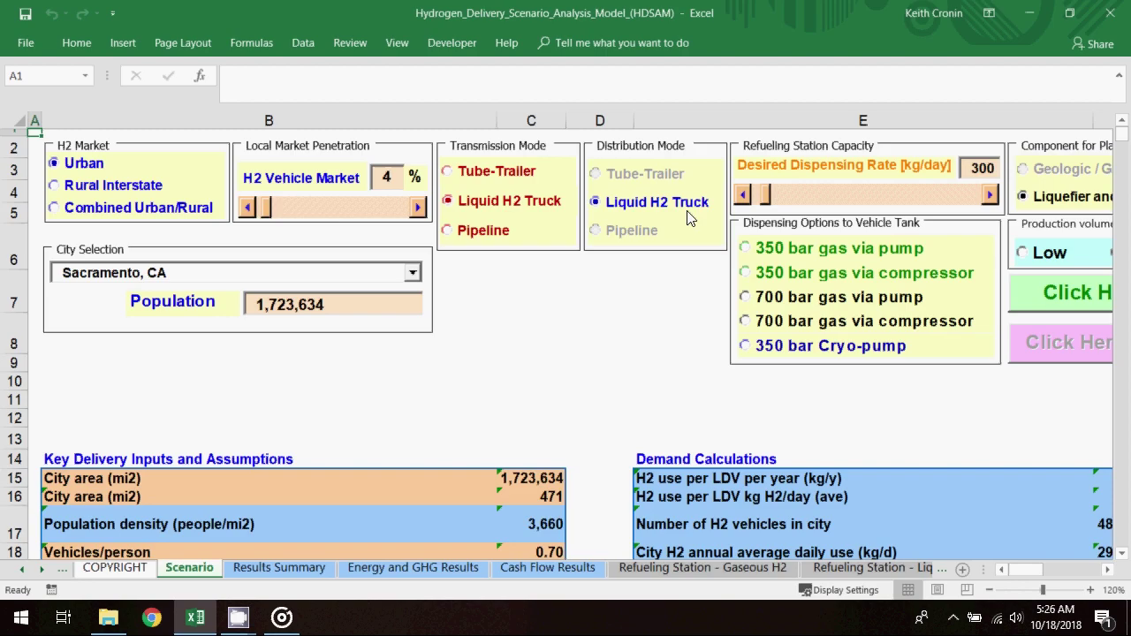
Step: Set the desired dispensing rate to 500 kg/day and the dispensing option to 700 bar gas via pump
{"action": "left_click", "coordinate": [981, 168]}
{"action": "double_click", "coordinate": [981, 168]}
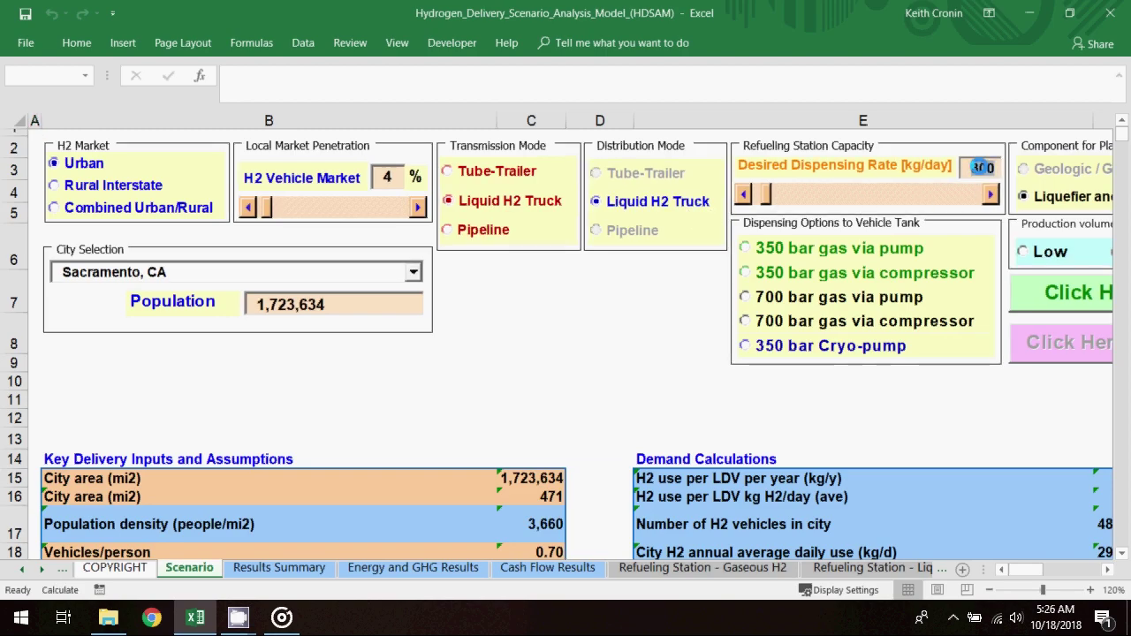
{"action": "type", "text": "500"}
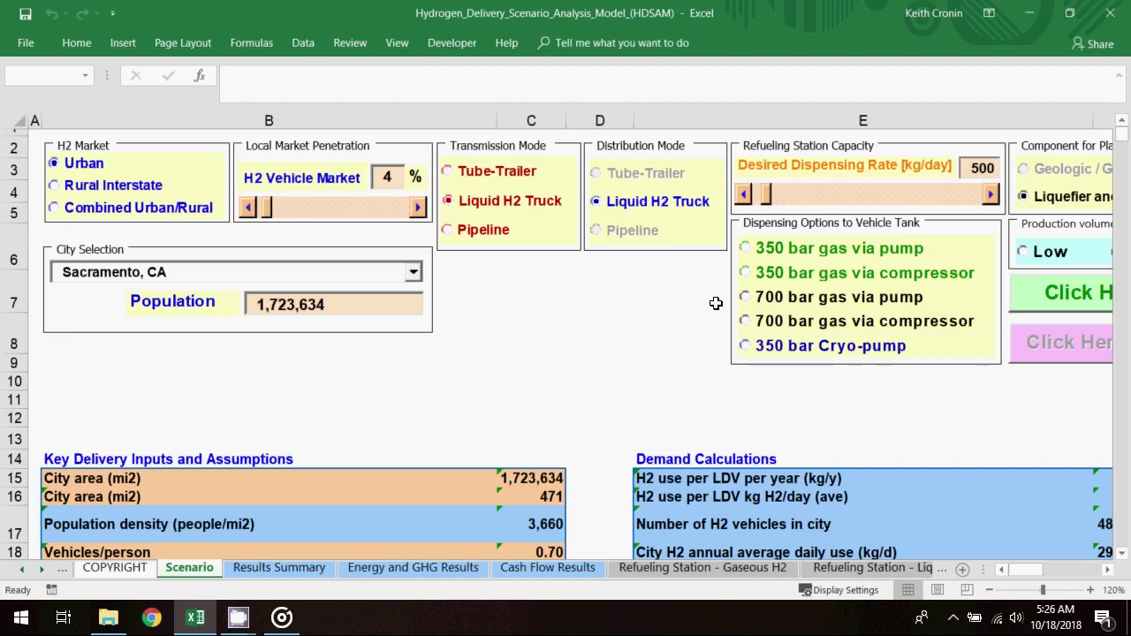
{"action": "left_click", "coordinate": [745, 297]}
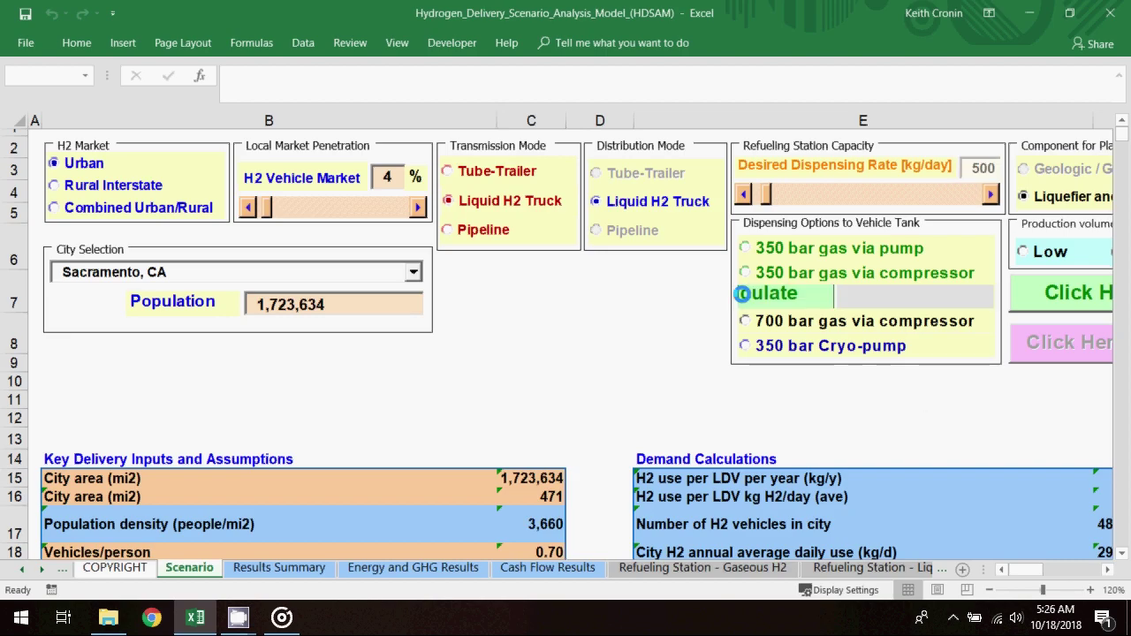
Step: Calculate the liquid-truck scenario with Mid production volume for cost estimates
{"action": "left_click", "coordinate": [1107, 570]}
{"action": "left_click", "coordinate": [1107, 569]}
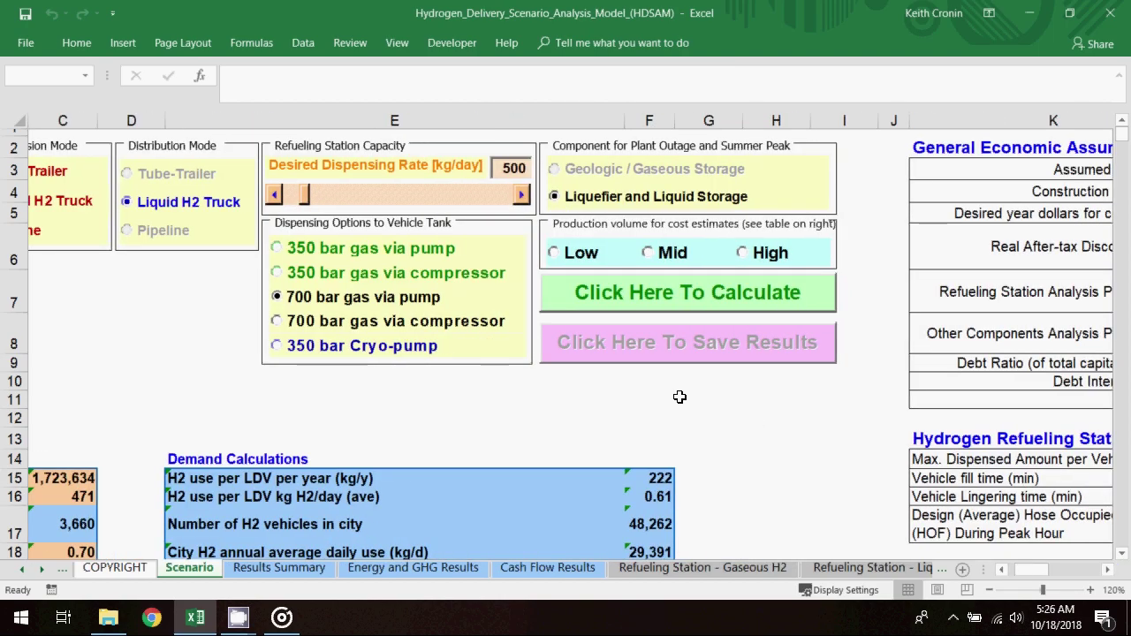
{"action": "left_click", "coordinate": [650, 253]}
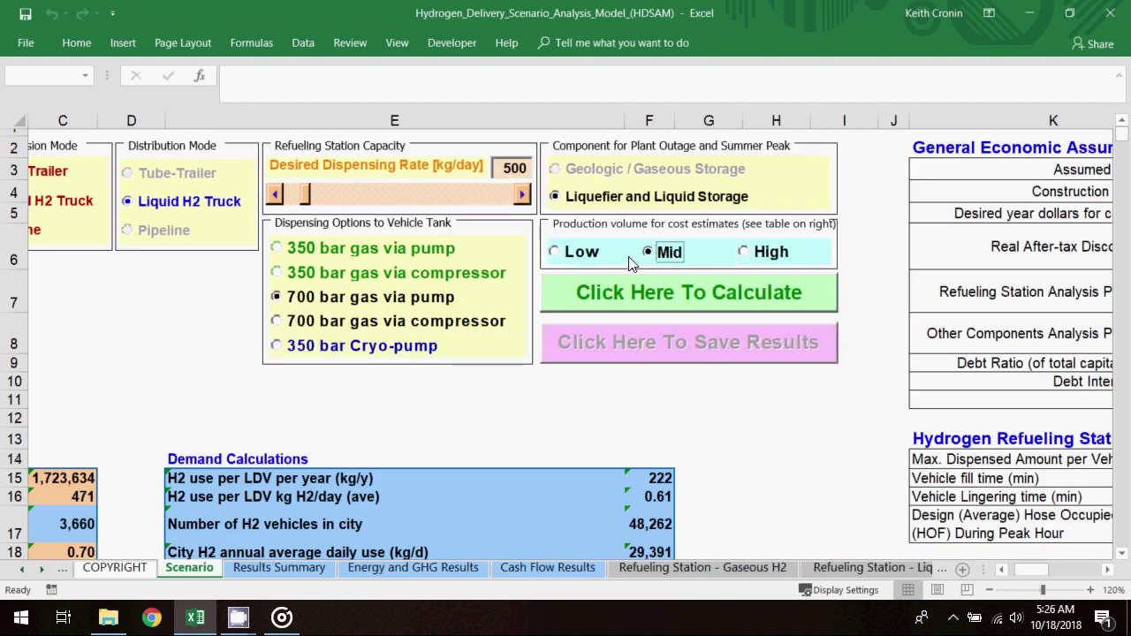
{"action": "left_click", "coordinate": [565, 297]}
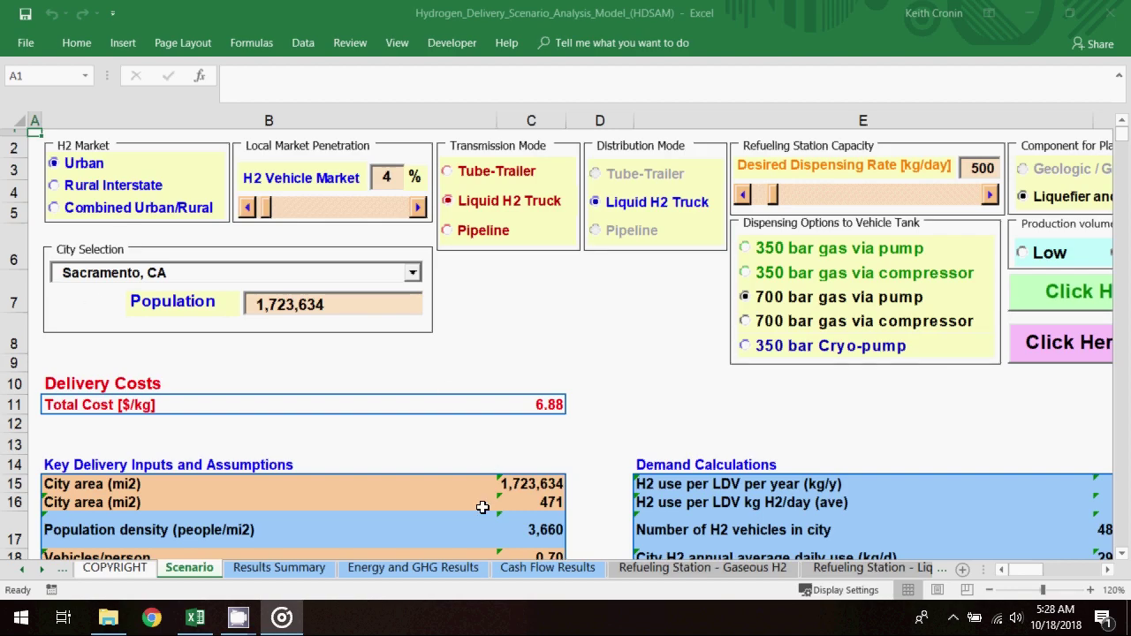
Step: Review the liquid-truck scenario's cost breakdown in Results Summary and its Cash Flow Results
{"action": "left_click", "coordinate": [322, 569]}
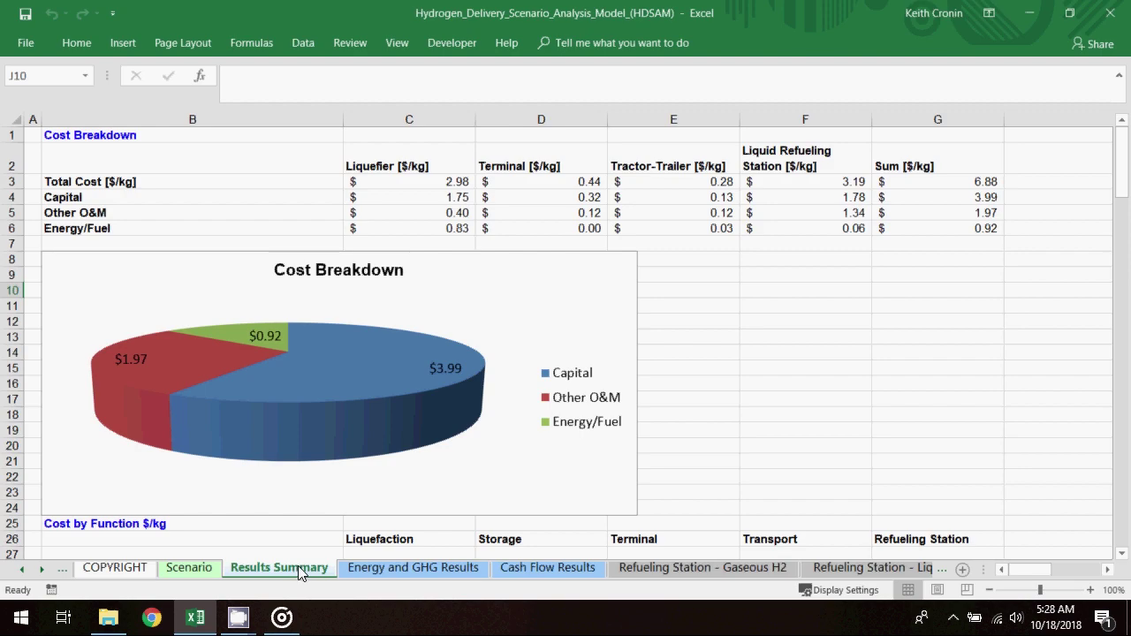
{"action": "mouse_move", "coordinate": [377, 448]}
{"action": "left_click", "coordinate": [556, 569]}
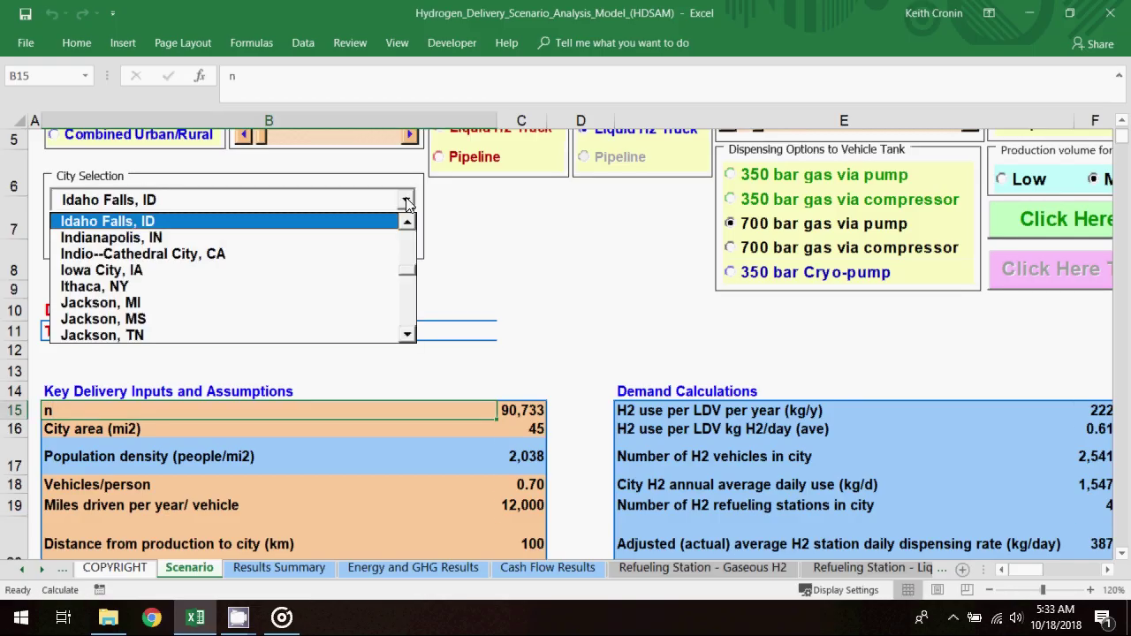
Step: Set the scenario to Indianapolis, IN with a 10% H2 vehicle market and Pipeline for both transmission and distribution
{"action": "left_click", "coordinate": [325, 239]}
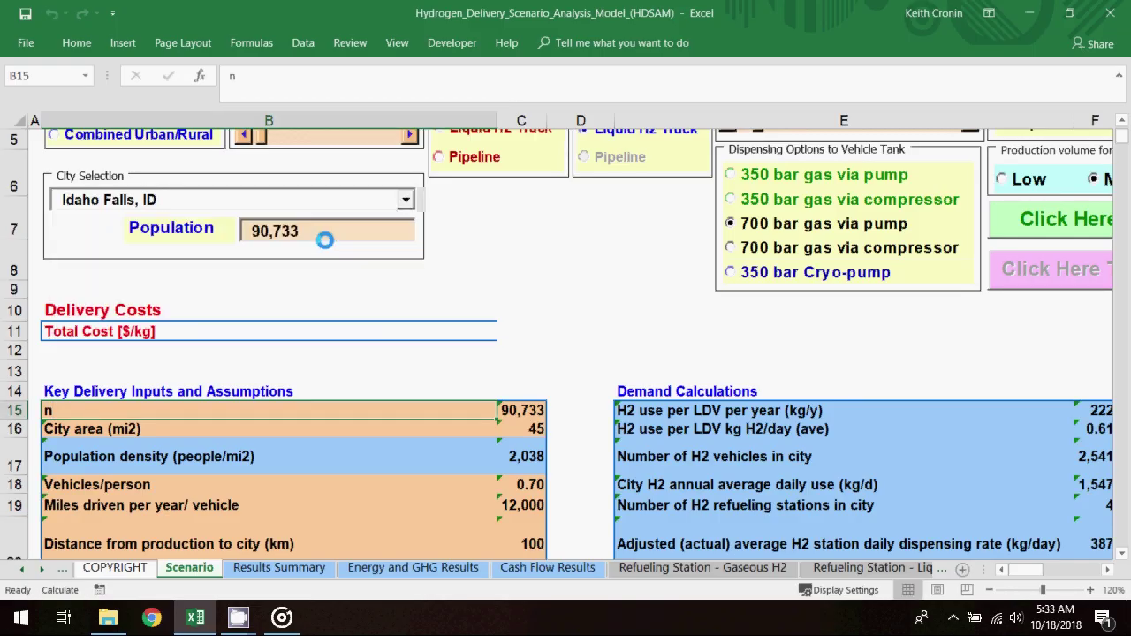
{"action": "scroll", "coordinate": [389, 252], "scroll_direction": "up", "scroll_amount": 1}
{"action": "left_click", "coordinate": [387, 177]}
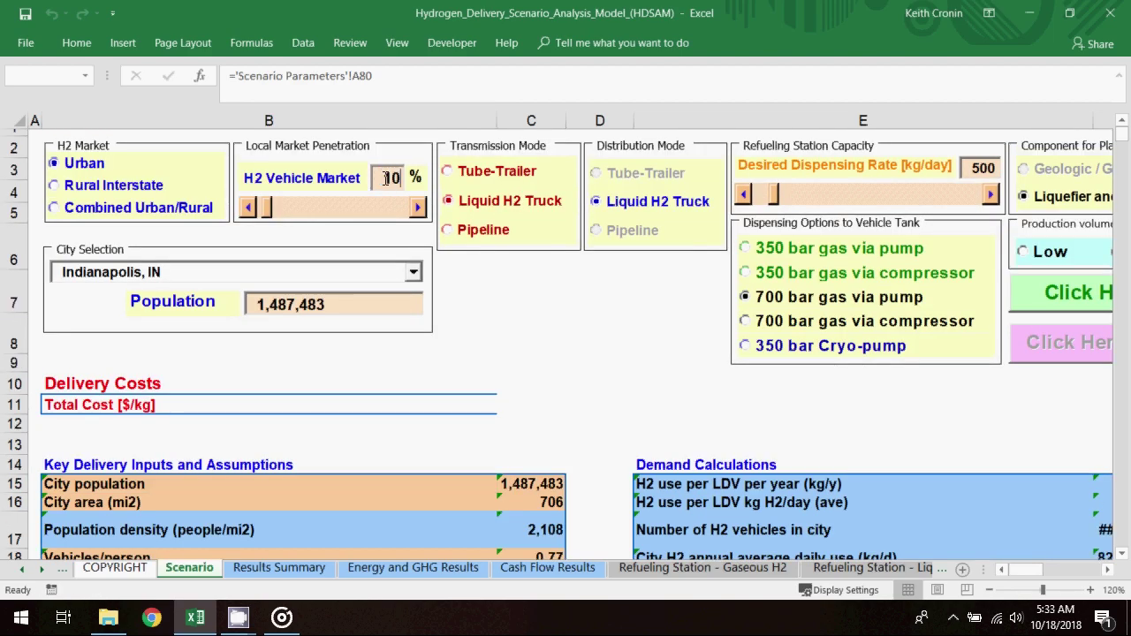
{"action": "left_click", "coordinate": [449, 229]}
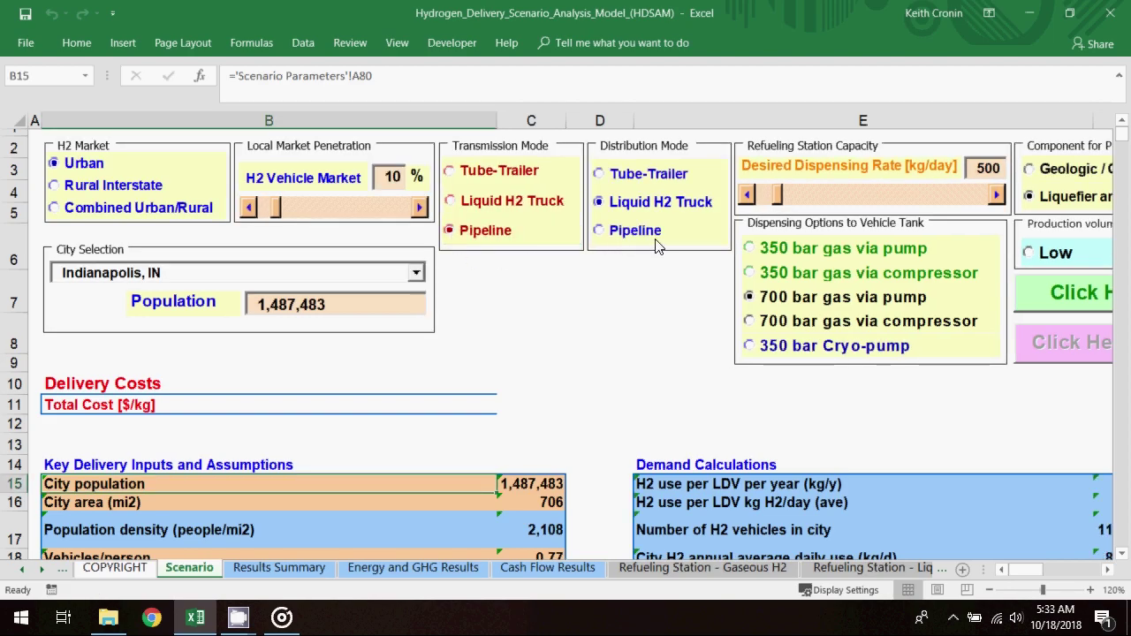
{"action": "left_click", "coordinate": [599, 231]}
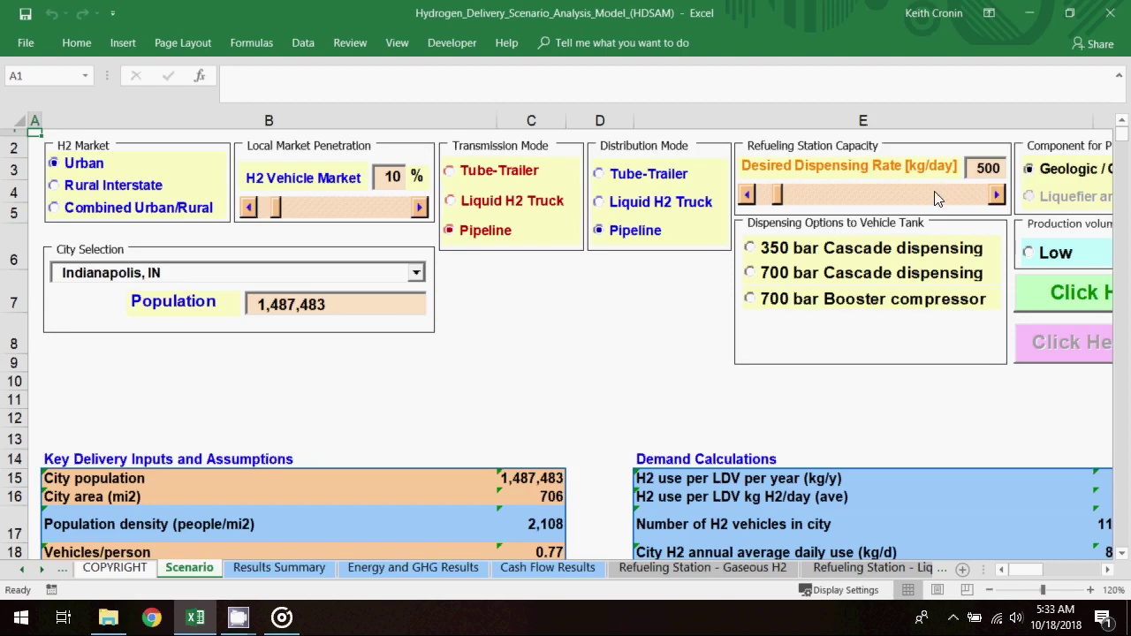
Step: Set the desired dispensing rate to 1000 kg/day and the dispensing option to 700 bar Cascade dispensing
{"action": "left_click", "coordinate": [984, 170]}
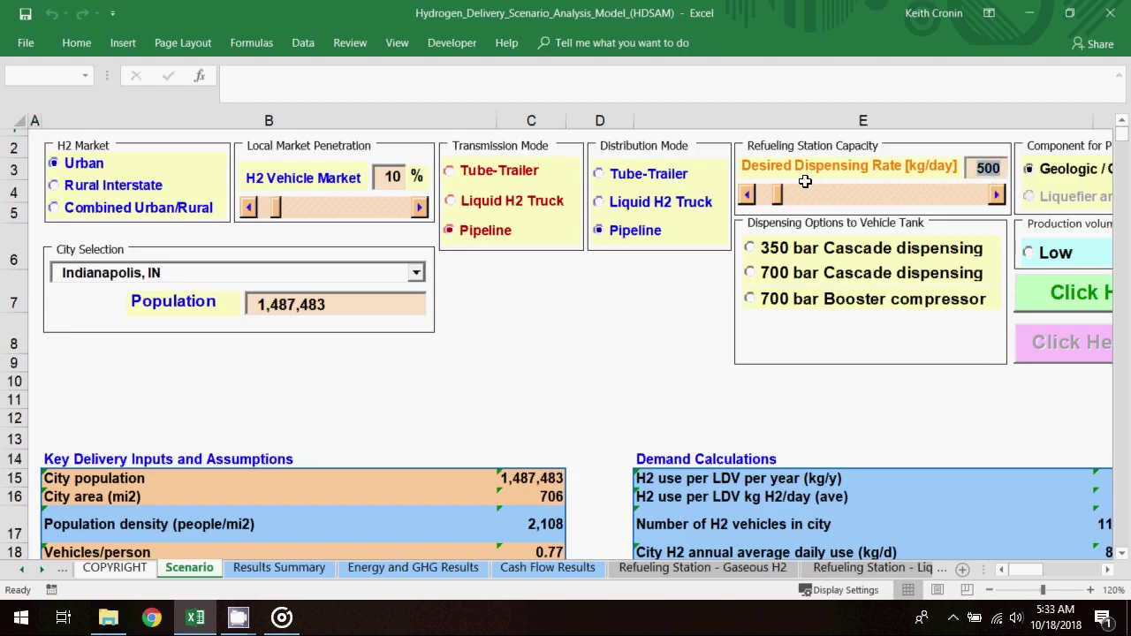
{"action": "type", "text": "100"}
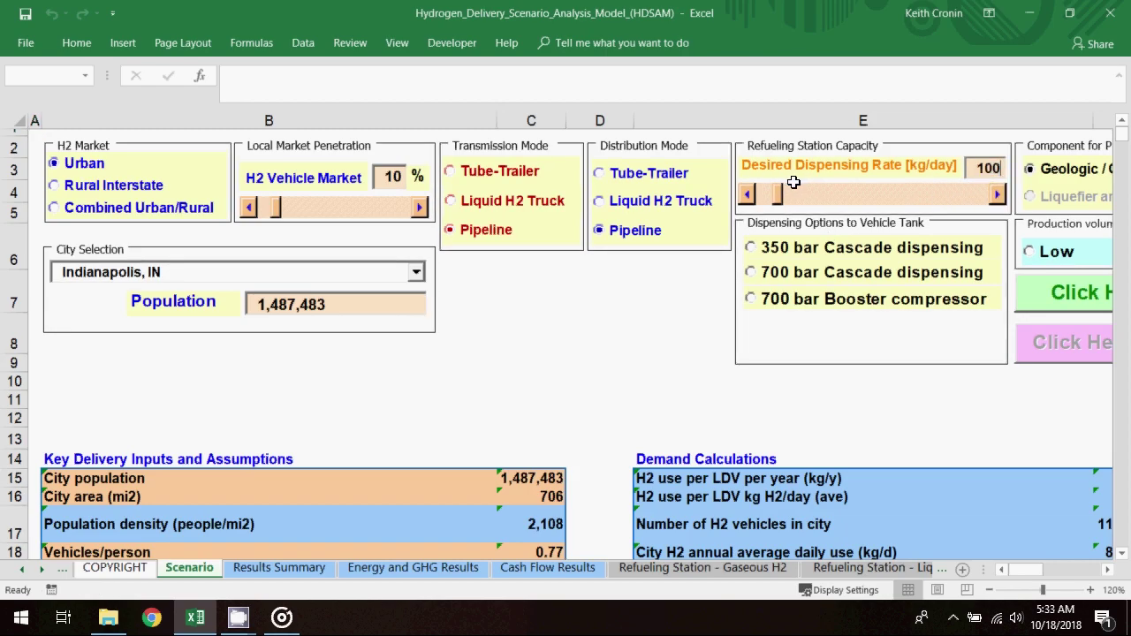
{"action": "type", "text": "0"}
{"action": "left_click", "coordinate": [747, 274]}
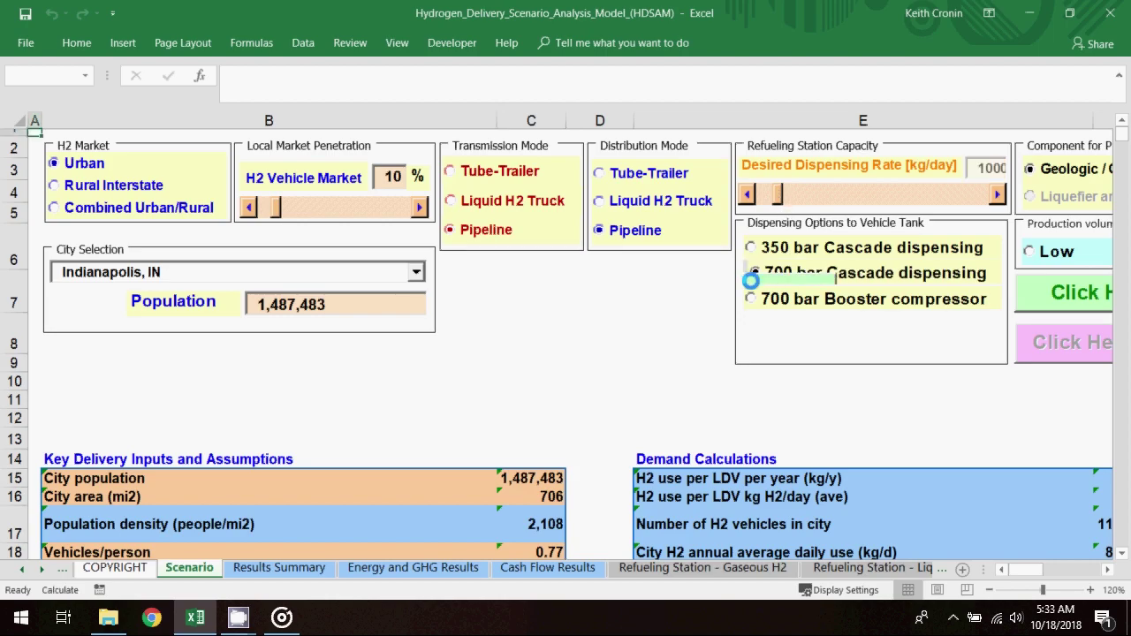
Step: Calculate the pipeline scenario with High production volume for cost estimates
{"action": "scroll", "coordinate": [882, 475], "scroll_direction": "right", "scroll_amount": 5}
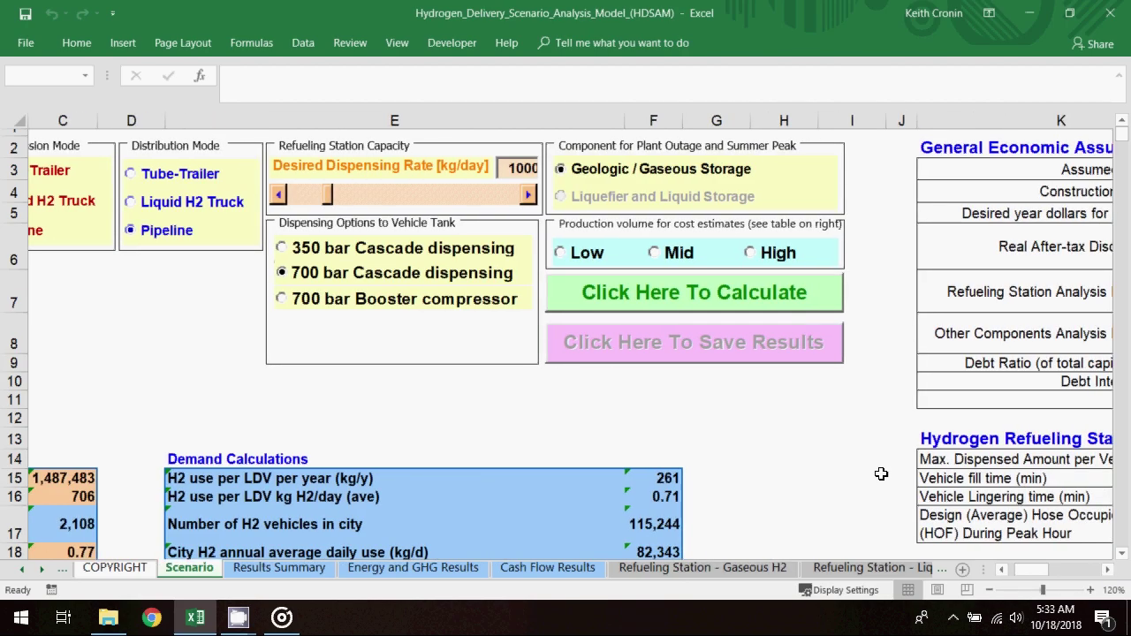
{"action": "left_click", "coordinate": [752, 258]}
{"action": "left_click", "coordinate": [765, 308]}
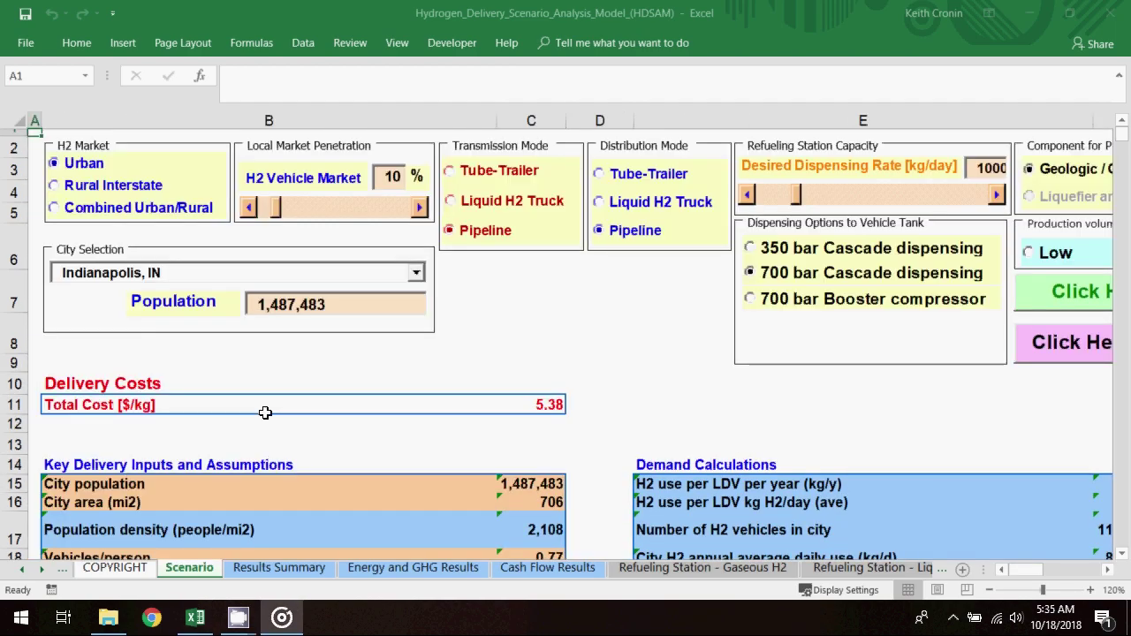
Step: Review the pipeline scenario's cost breakdown in Results Summary and the cumulative cash flows in Cash Flow Results
{"action": "left_click", "coordinate": [267, 567]}
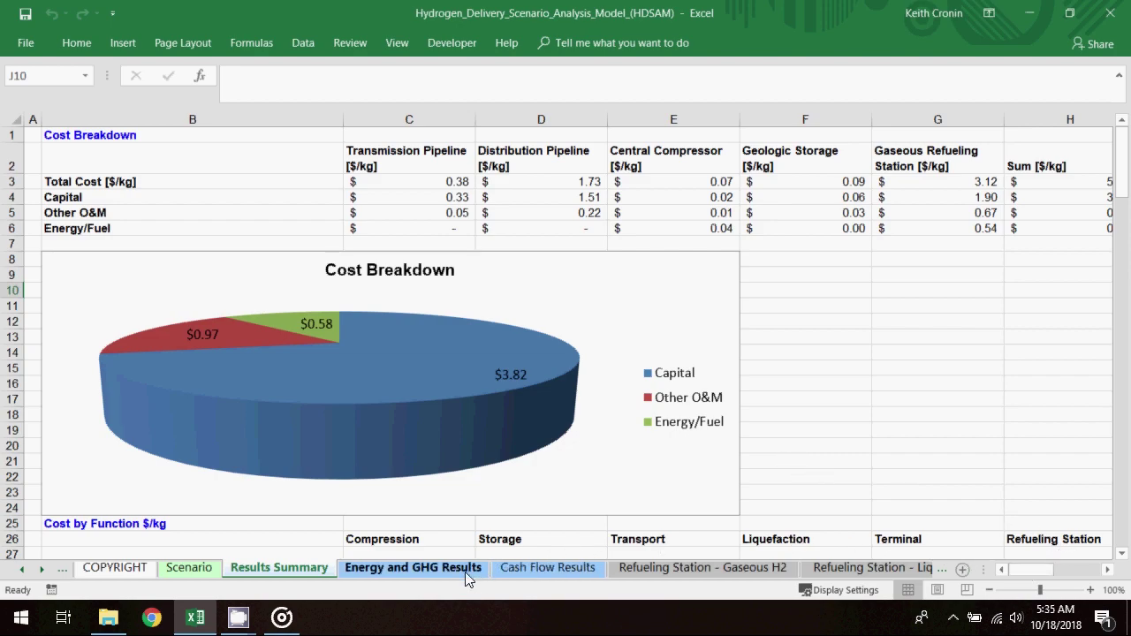
{"action": "left_click", "coordinate": [555, 568]}
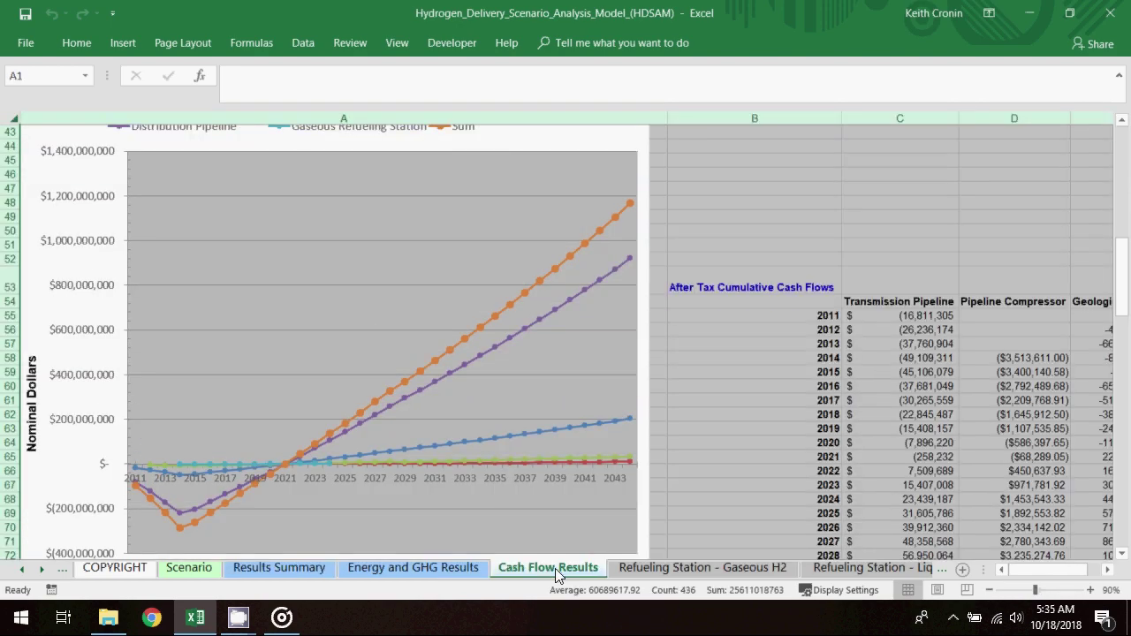